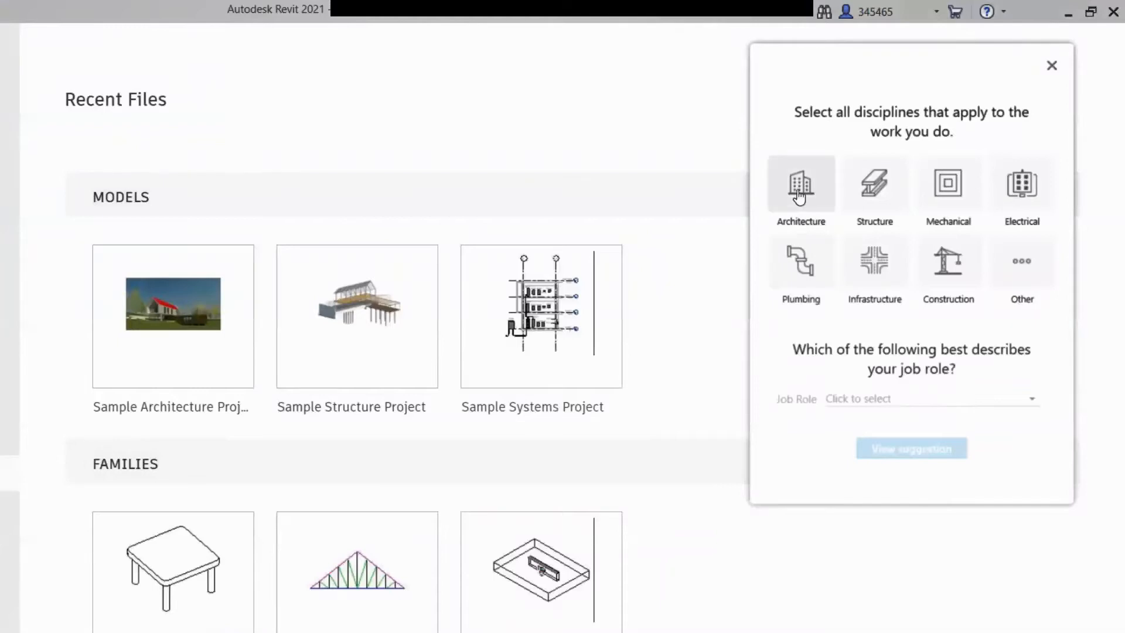
Step: Choose Architecture as the only discipline and set the job role to Architect
{"action": "left_click", "coordinate": [797, 191]}
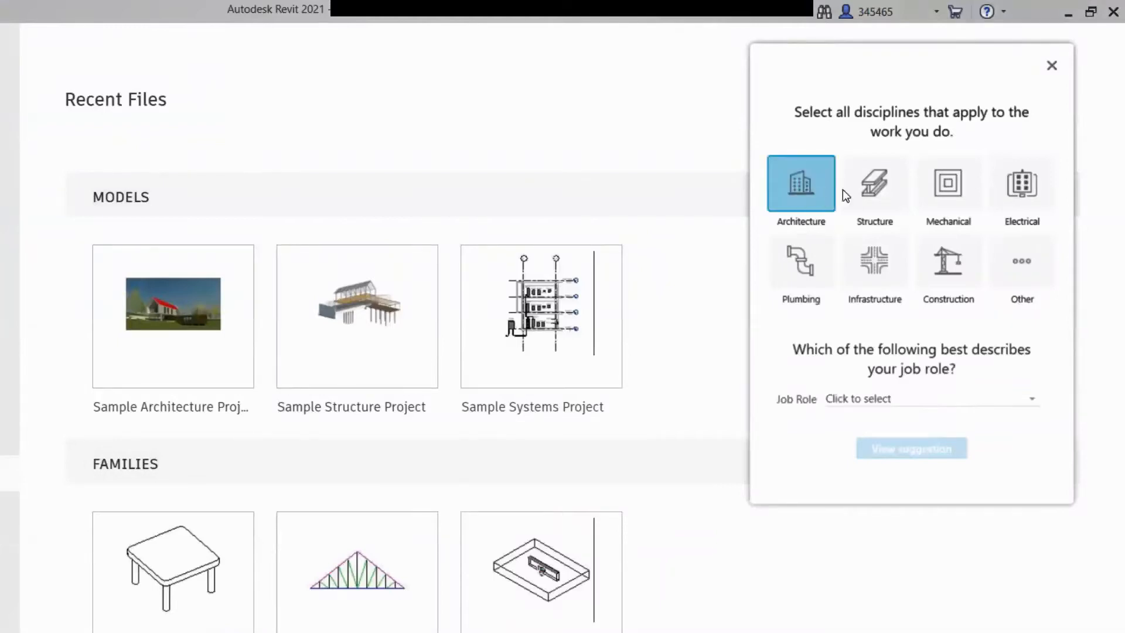
{"action": "left_click", "coordinate": [883, 193]}
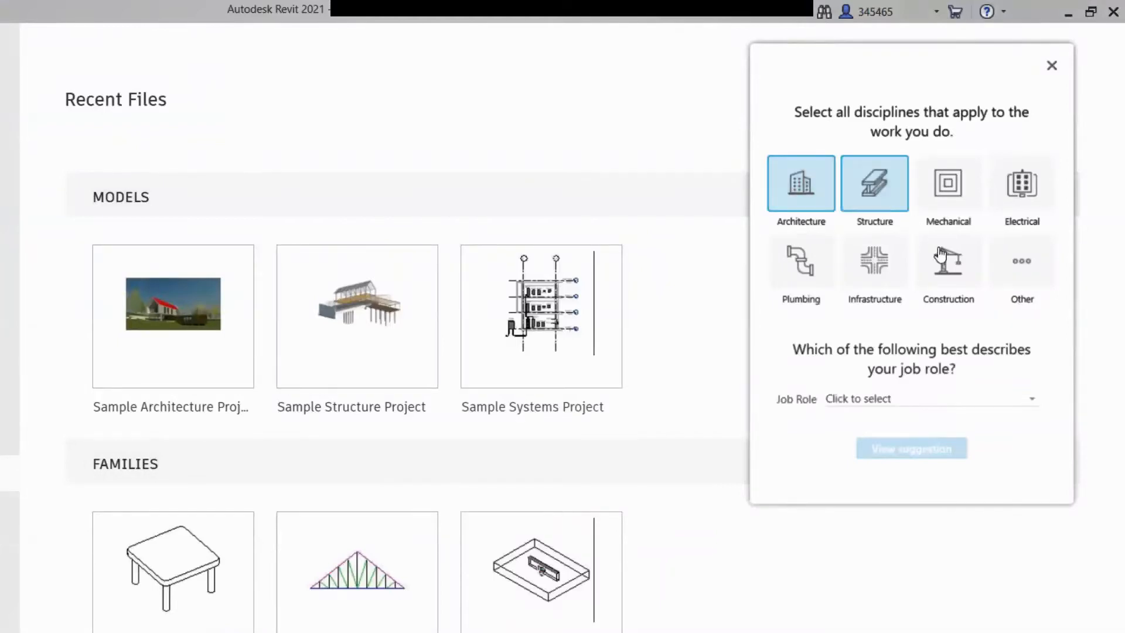
{"action": "left_click", "coordinate": [961, 283]}
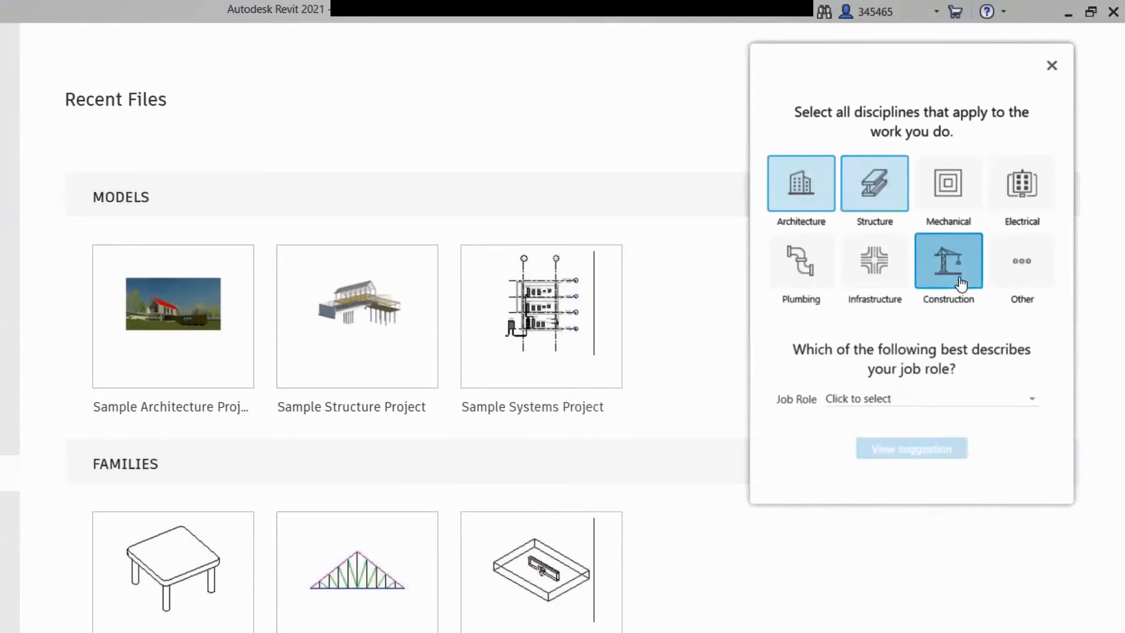
{"action": "left_click", "coordinate": [960, 280]}
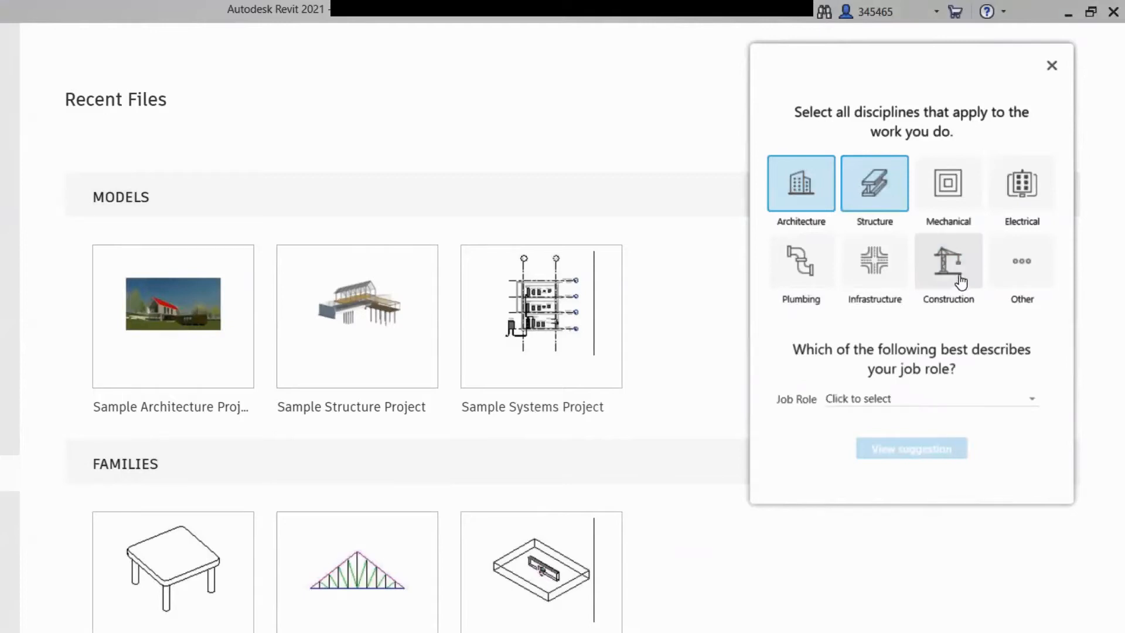
{"action": "left_click", "coordinate": [884, 191]}
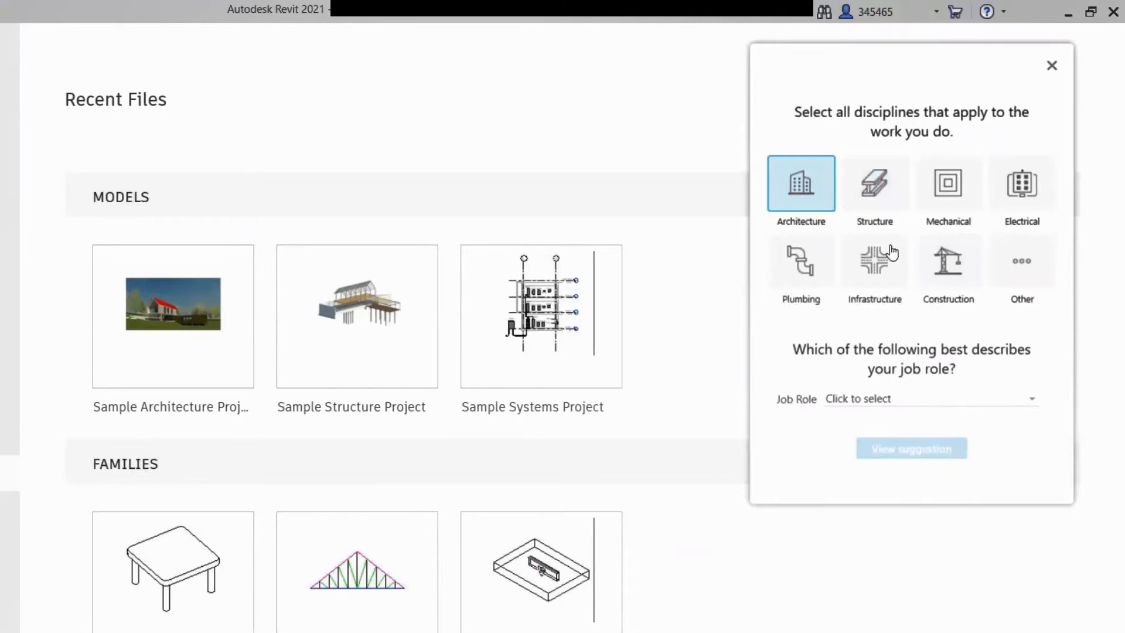
{"action": "left_click", "coordinate": [1032, 400]}
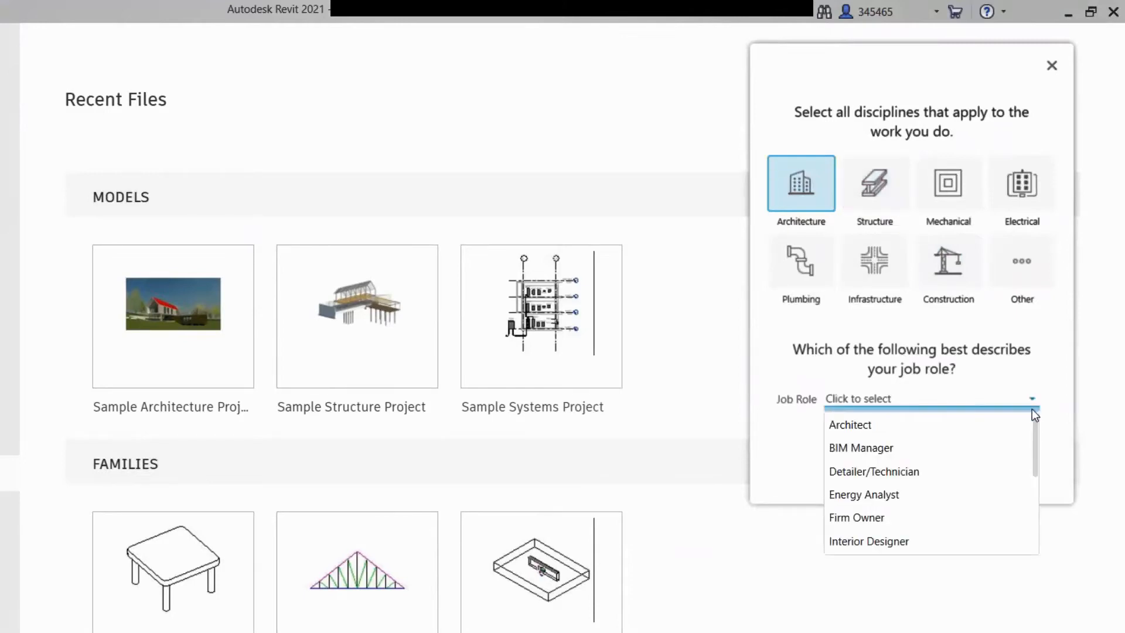
{"action": "mouse_move", "coordinate": [1036, 427]}
{"action": "left_mouse_down"}
{"action": "mouse_move", "coordinate": [1029, 505]}
{"action": "mouse_move", "coordinate": [1027, 407]}
{"action": "left_mouse_up"}
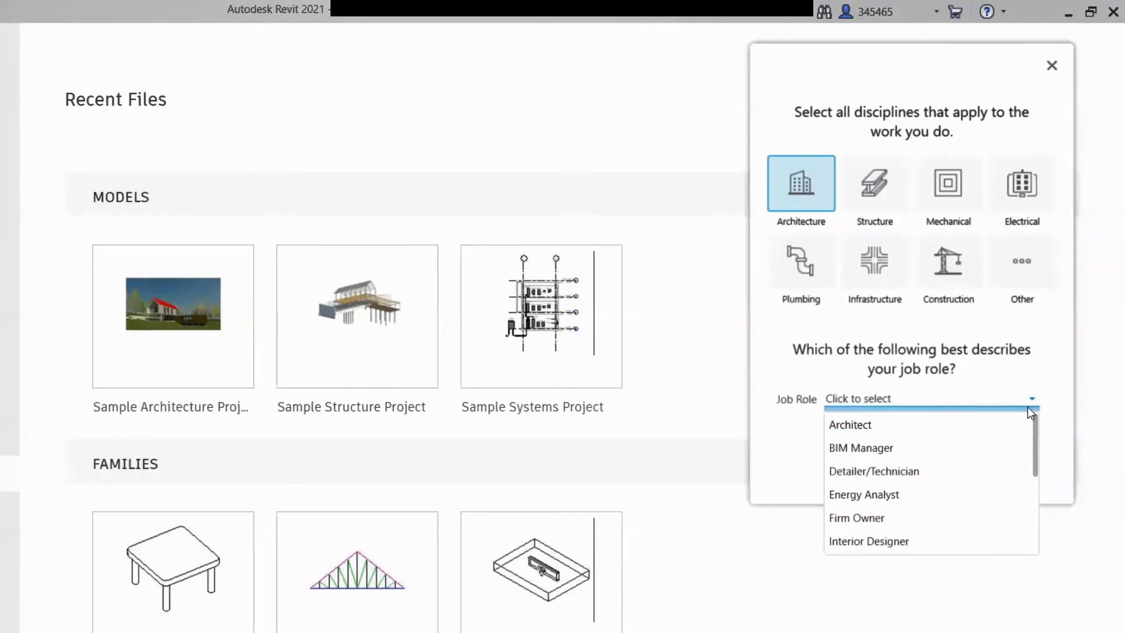
{"action": "left_click", "coordinate": [877, 424]}
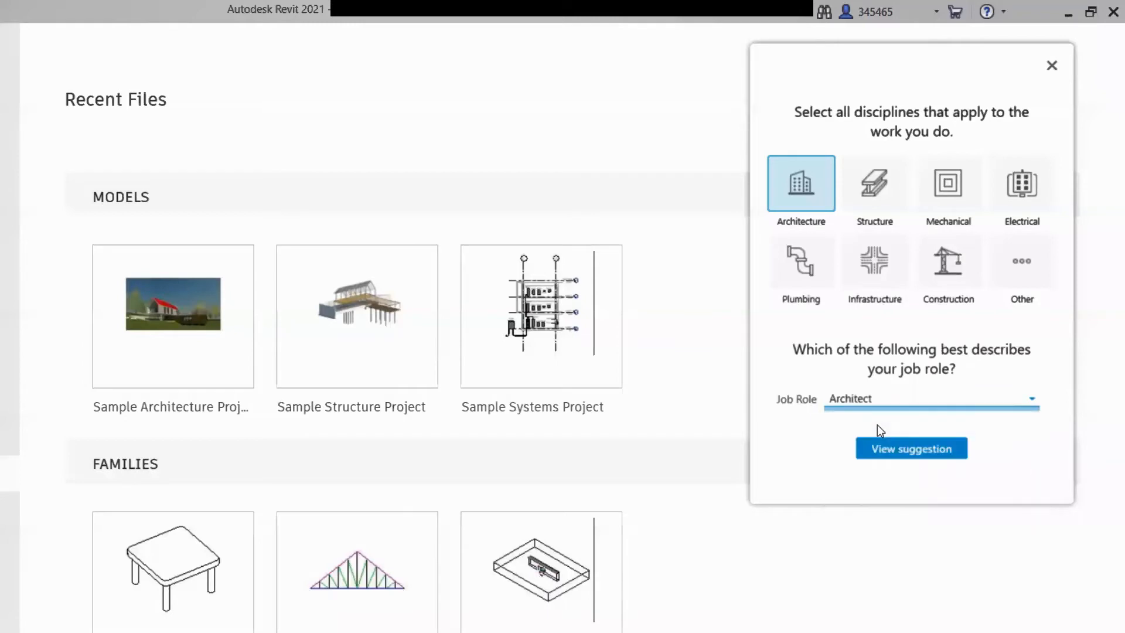
Step: View the workspace suggestion, accept hiding the recommended ribbon tabs and tools, and start working
{"action": "left_click", "coordinate": [921, 455]}
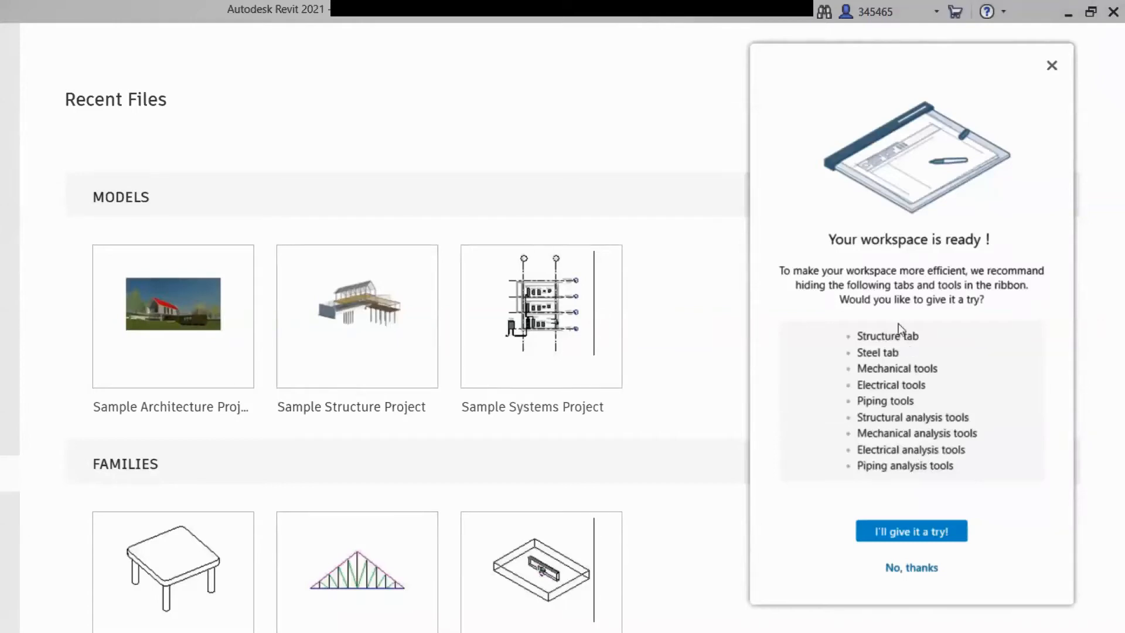
{"action": "left_click", "coordinate": [917, 533]}
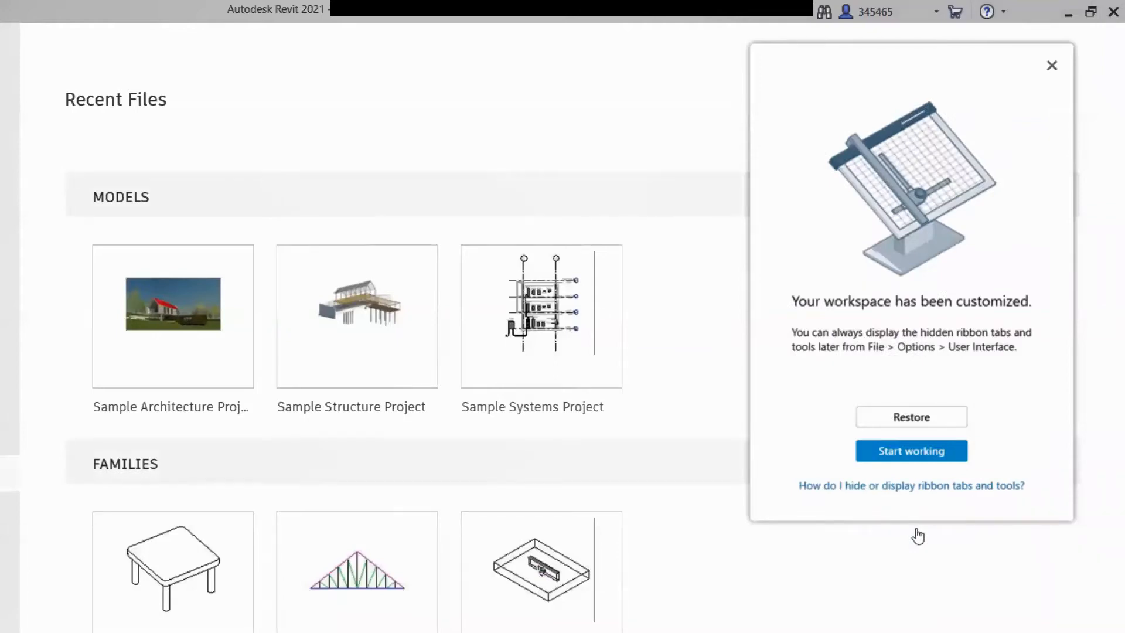
{"action": "left_click", "coordinate": [911, 453]}
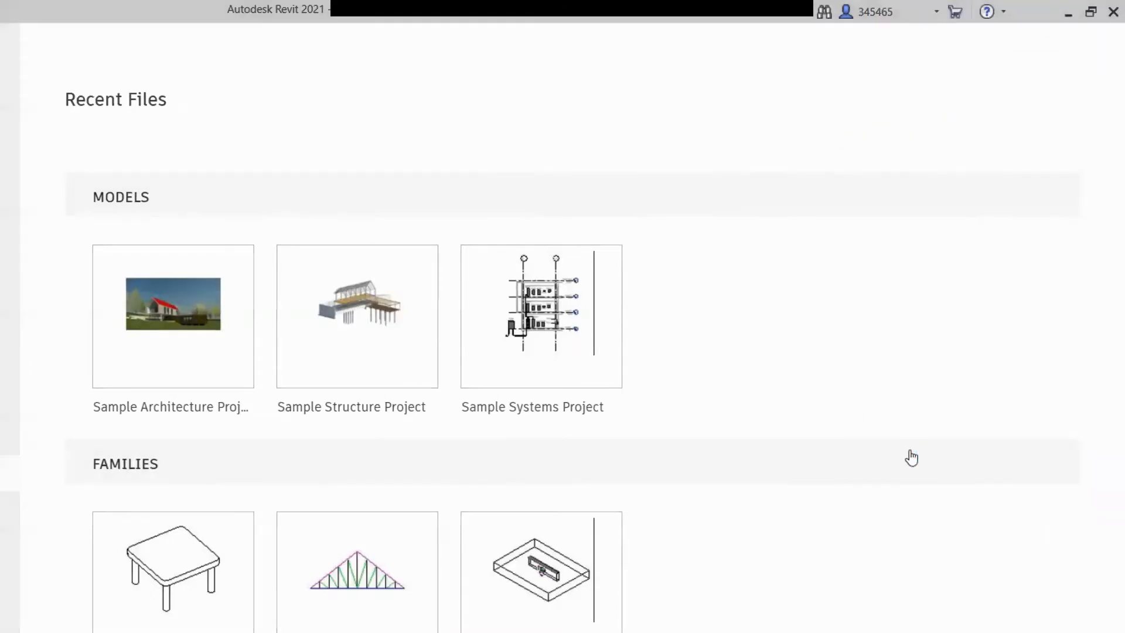
Step: Browse the BIM 360 projects, search for "heal" and open the Health Center 2021 project
{"action": "left_click", "coordinate": [372, 289]}
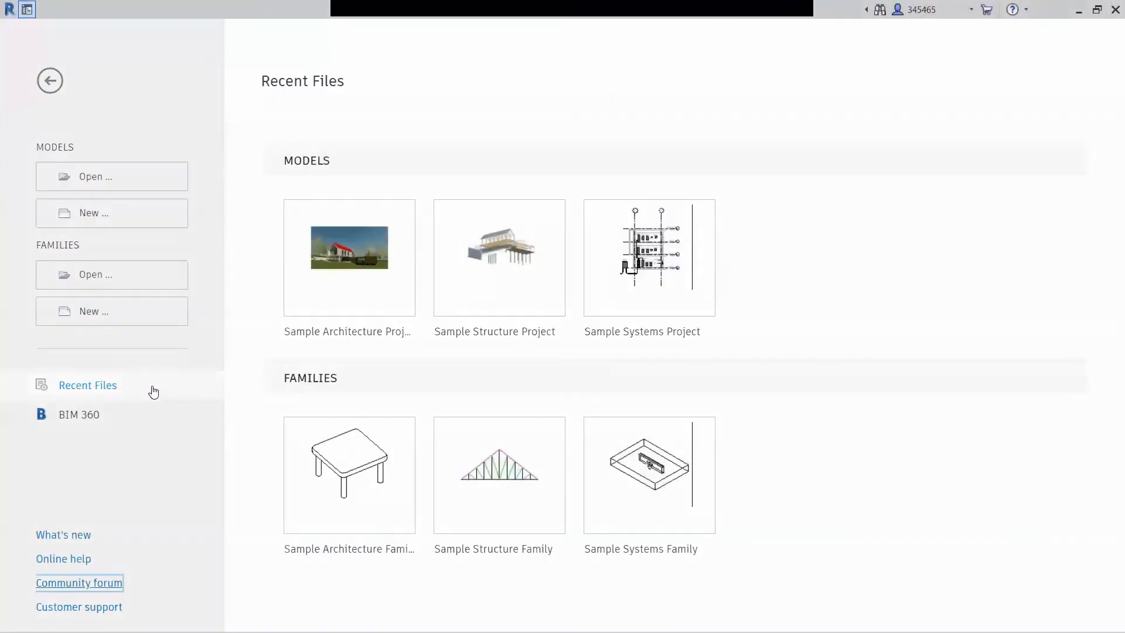
{"action": "left_click", "coordinate": [86, 421]}
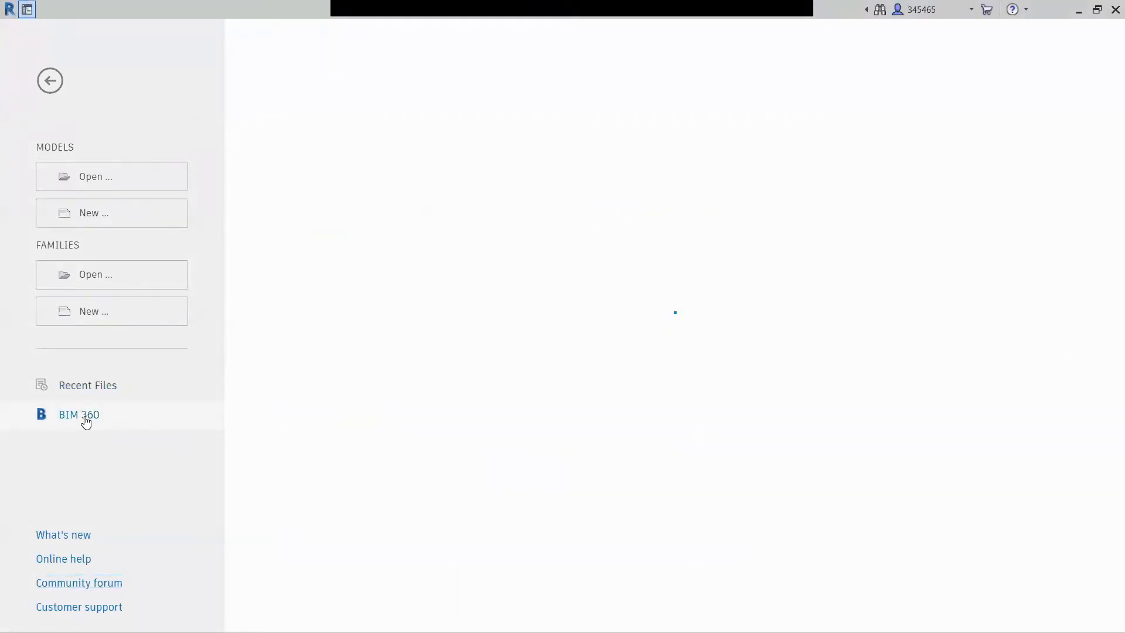
{"action": "type", "text": "heal"}
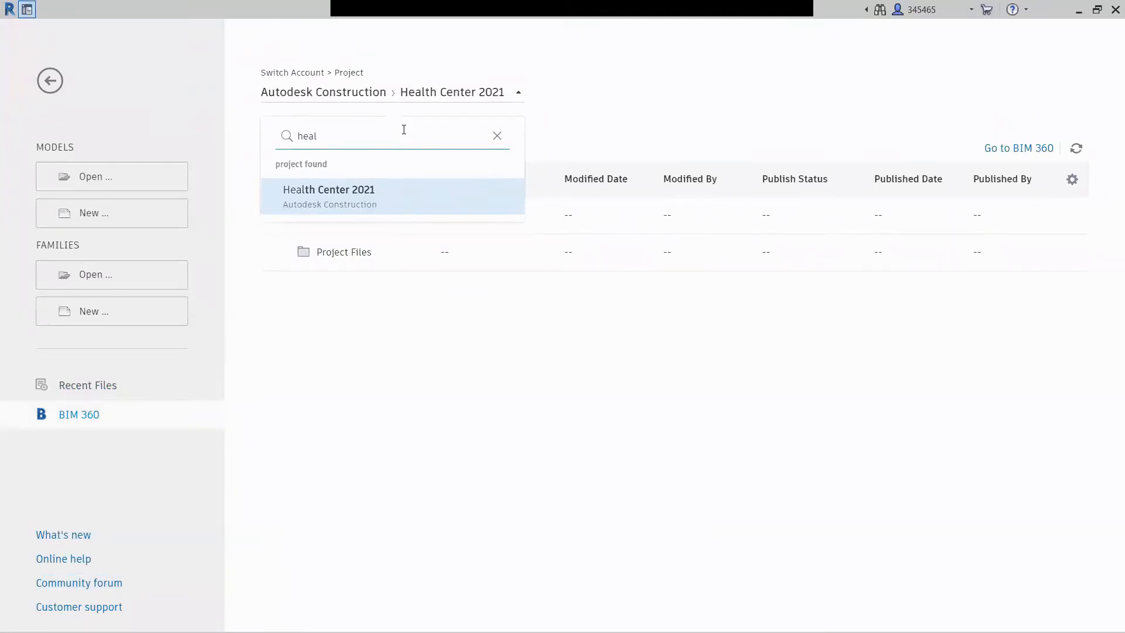
{"action": "left_click", "coordinate": [351, 198]}
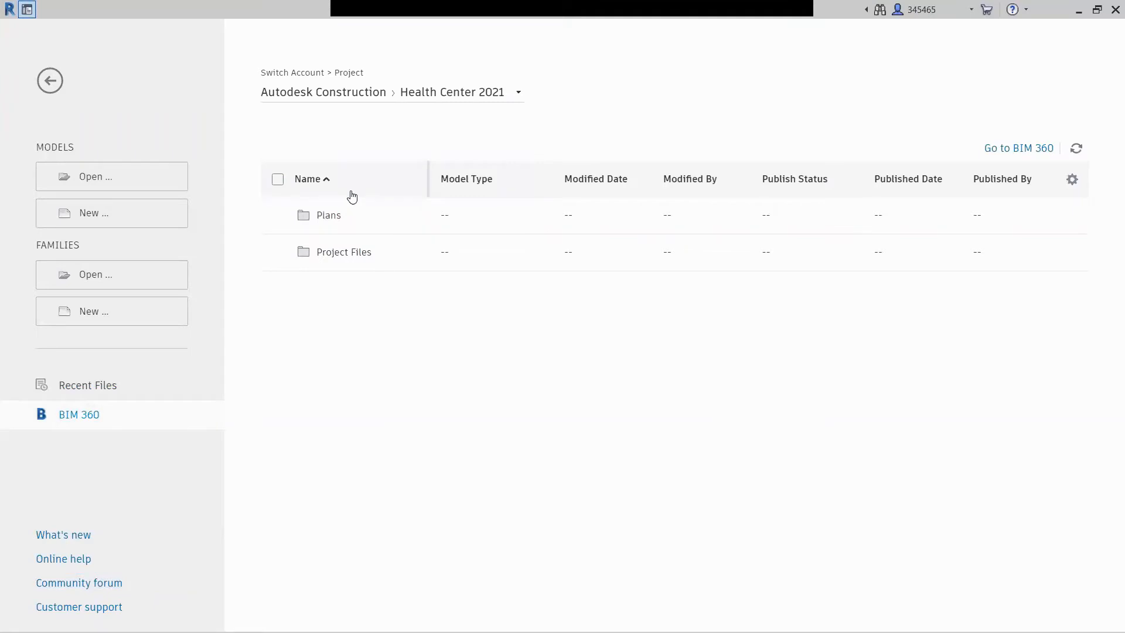
Step: Open the Structural Team folder within Project Files and view it in BIM 360 Document Management in the browser
{"action": "left_click", "coordinate": [360, 254]}
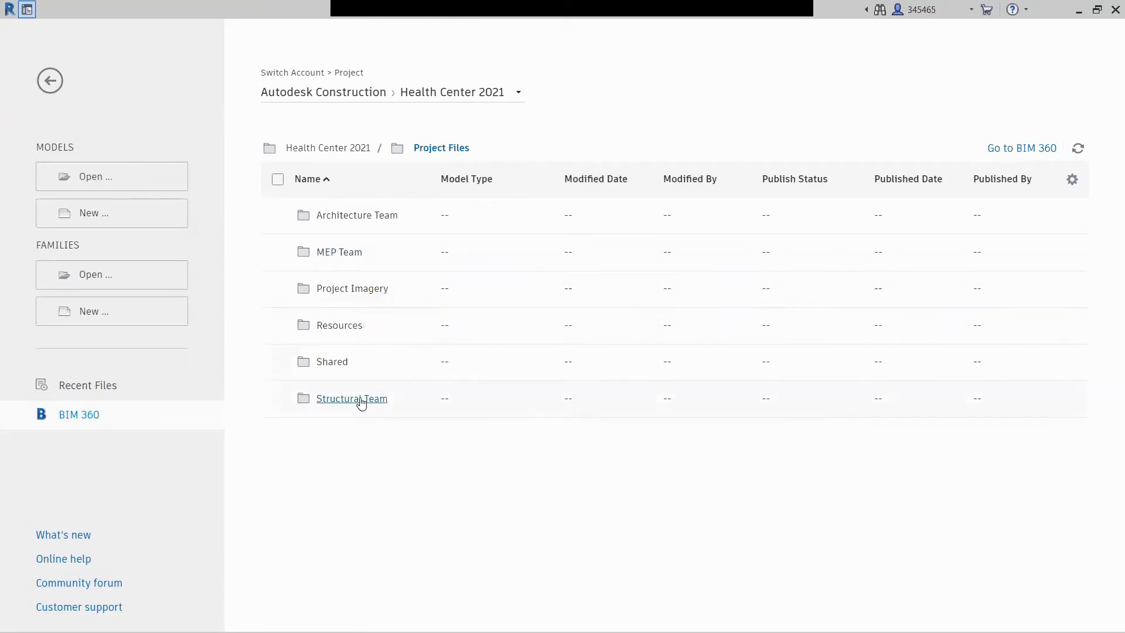
{"action": "left_click", "coordinate": [351, 398]}
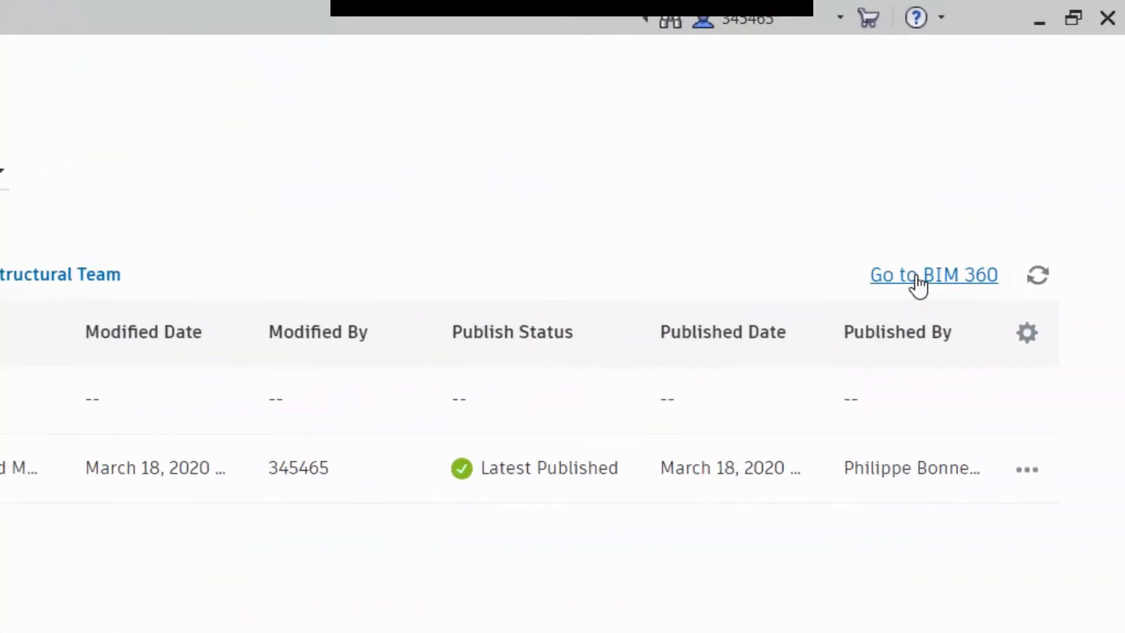
{"action": "left_click", "coordinate": [918, 285]}
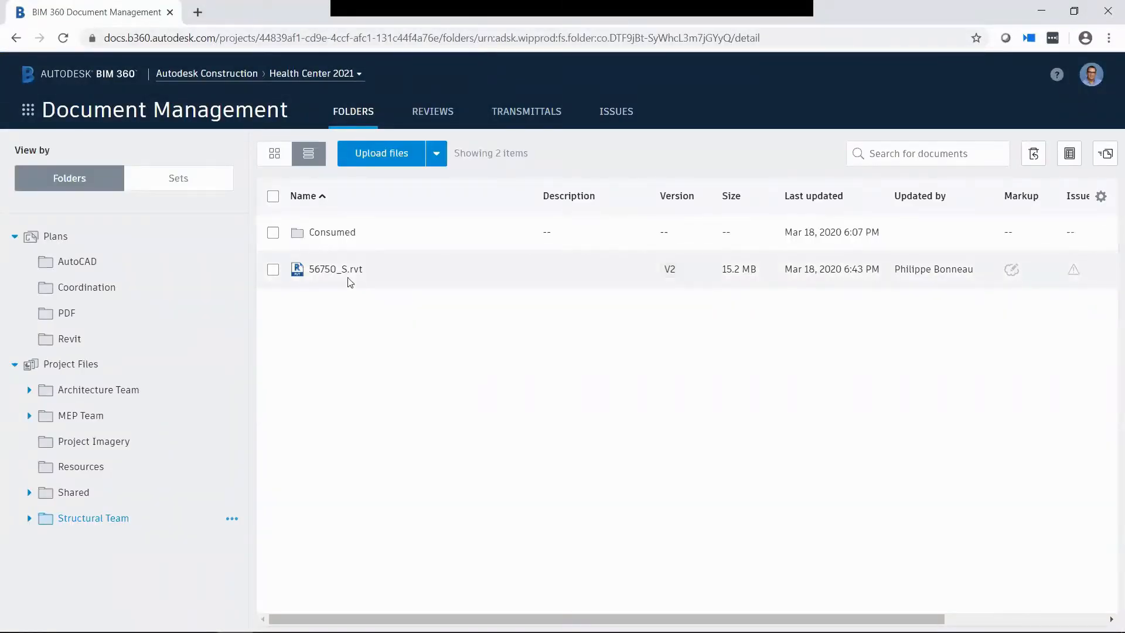
Step: Switch back to Revit and open the cloud model 56750_A from the Architecture Team folder in Project Files
{"action": "key", "text": "alt+Tab"}
{"action": "left_click", "coordinate": [431, 154]}
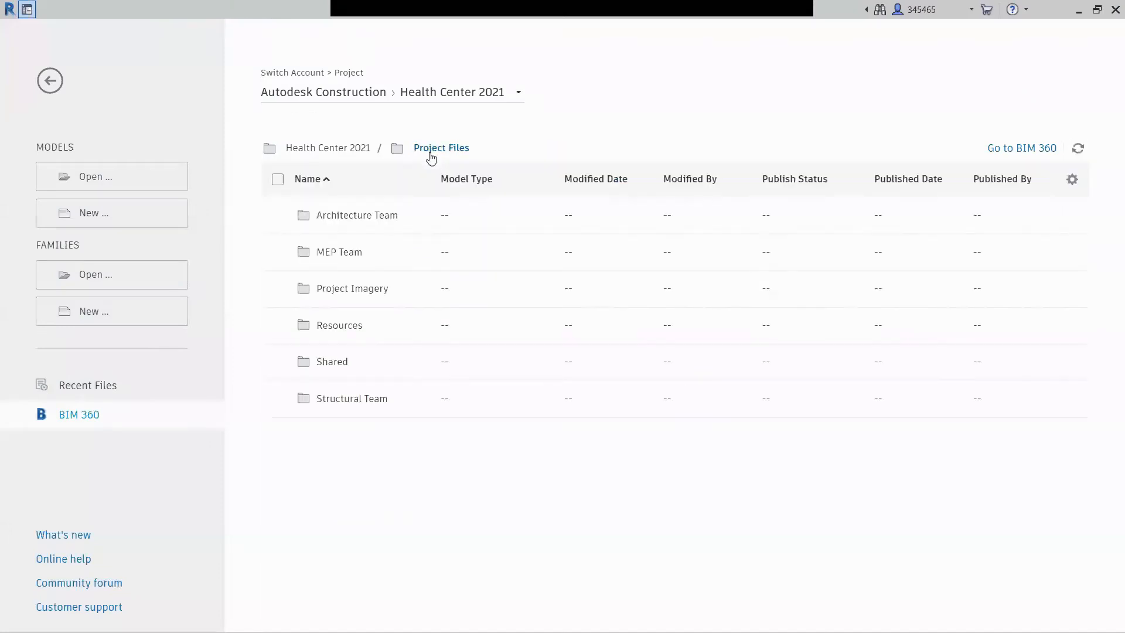
{"action": "left_click", "coordinate": [350, 215]}
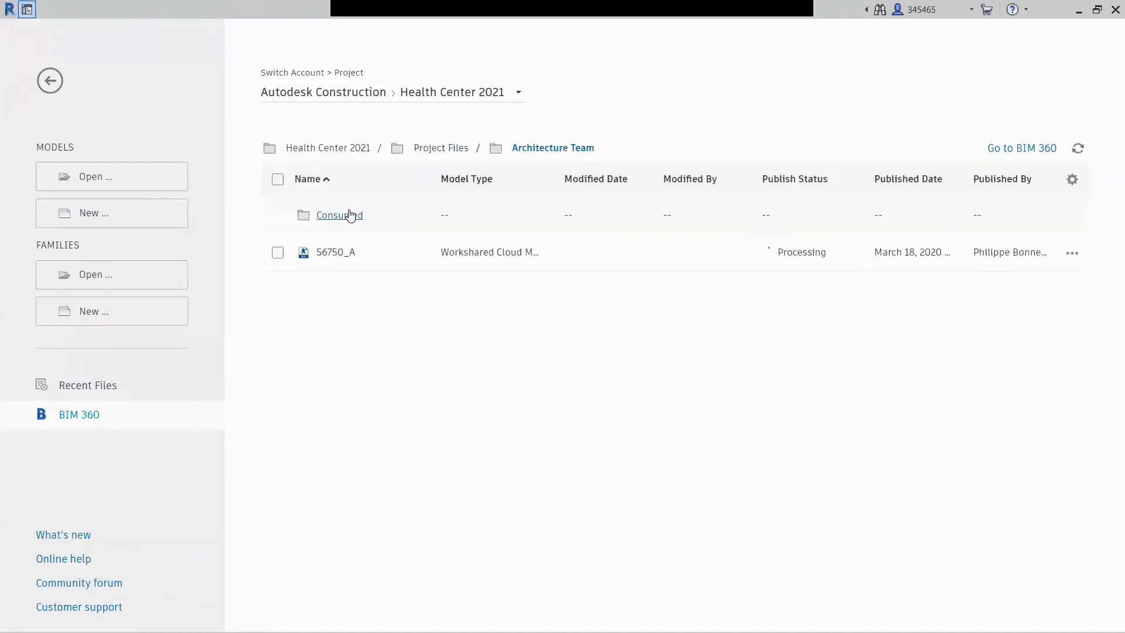
{"action": "left_click", "coordinate": [336, 252]}
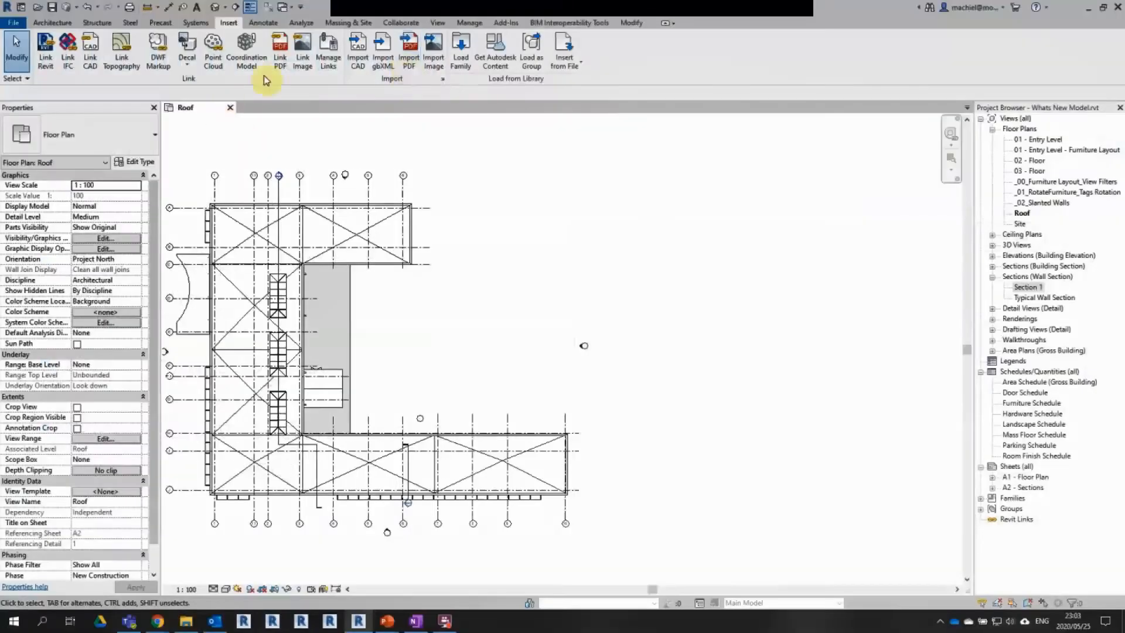
Step: Link rme_basic_sample_project.pdf at 150 DPI and place it over the Roof floor plan, beside the building
{"action": "left_click", "coordinate": [280, 62]}
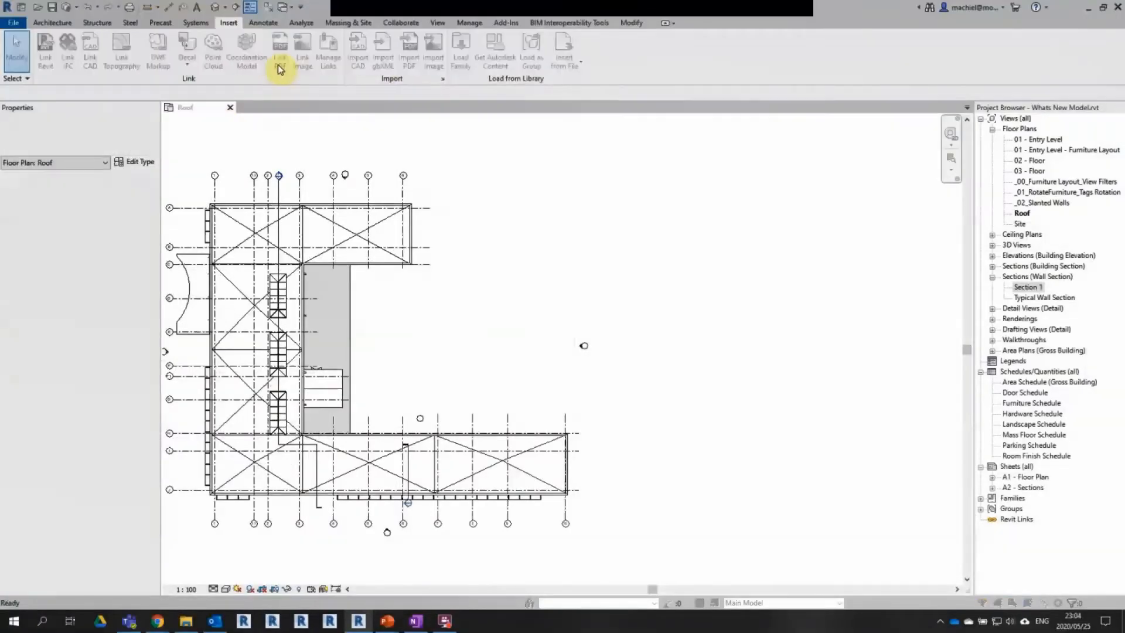
{"action": "left_click", "coordinate": [500, 215]}
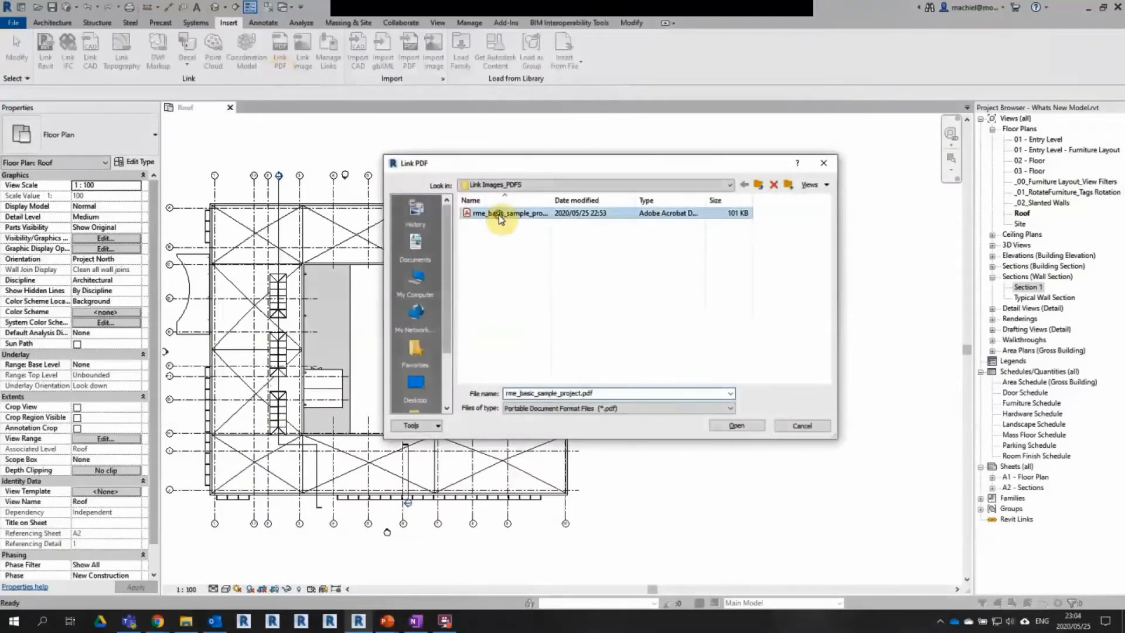
{"action": "left_click", "coordinate": [742, 425]}
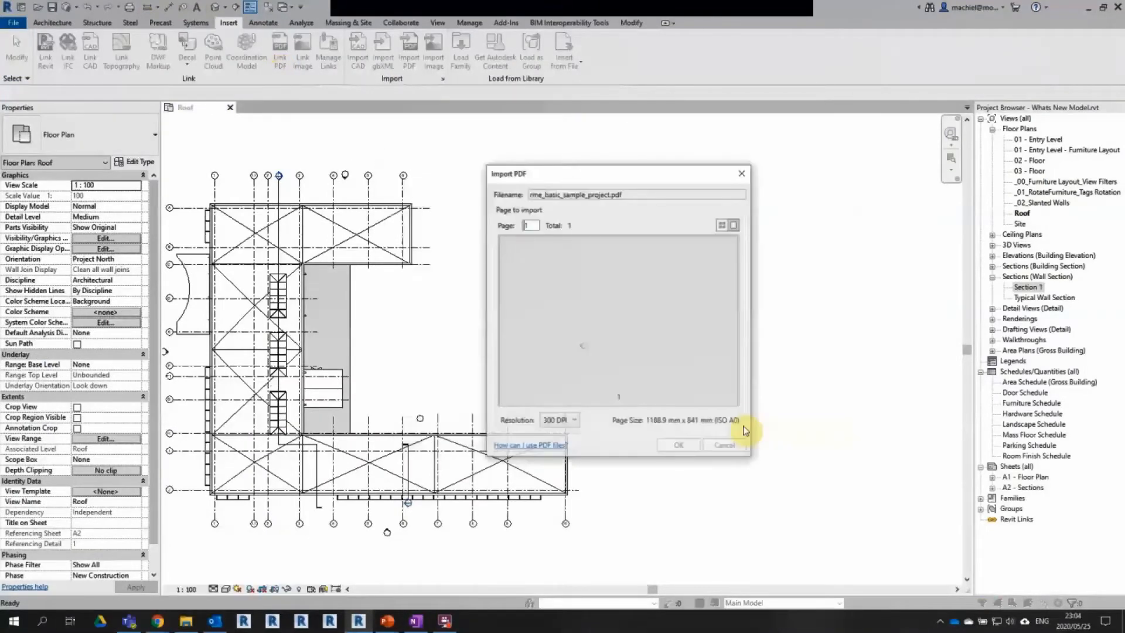
{"action": "left_click", "coordinate": [559, 420]}
{"action": "left_click", "coordinate": [557, 446]}
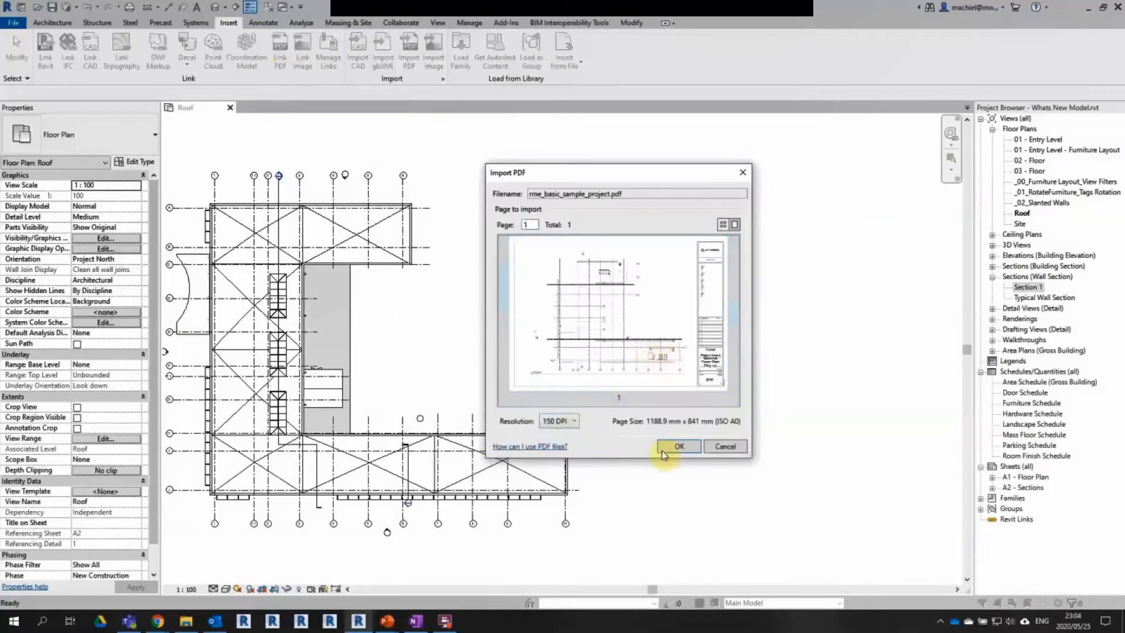
{"action": "left_click", "coordinate": [663, 450]}
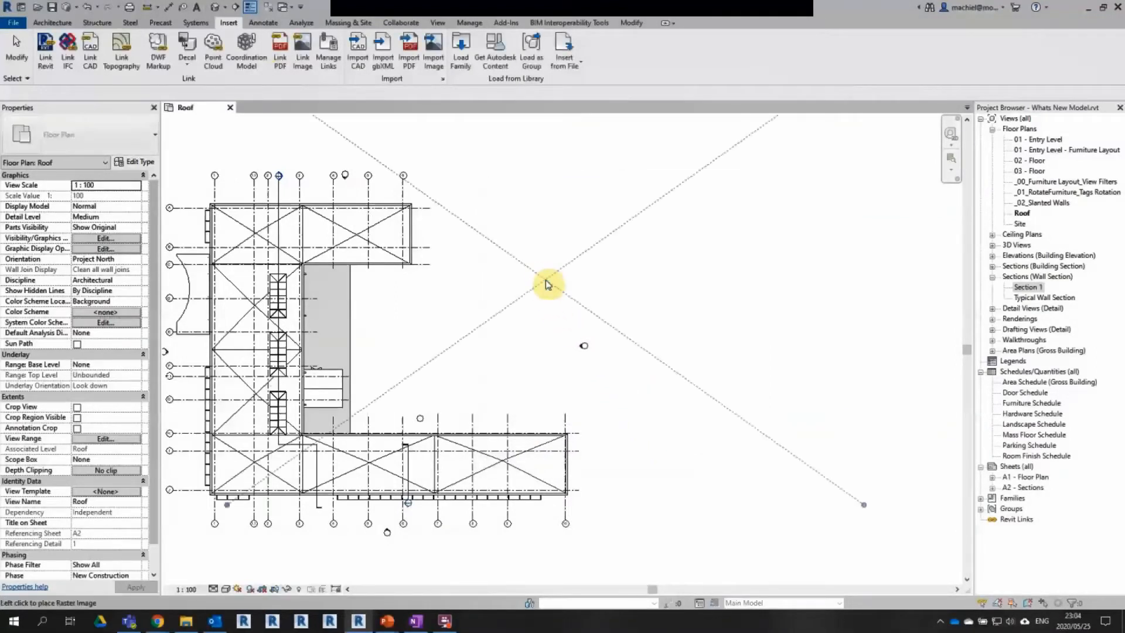
{"action": "left_click", "coordinate": [539, 283]}
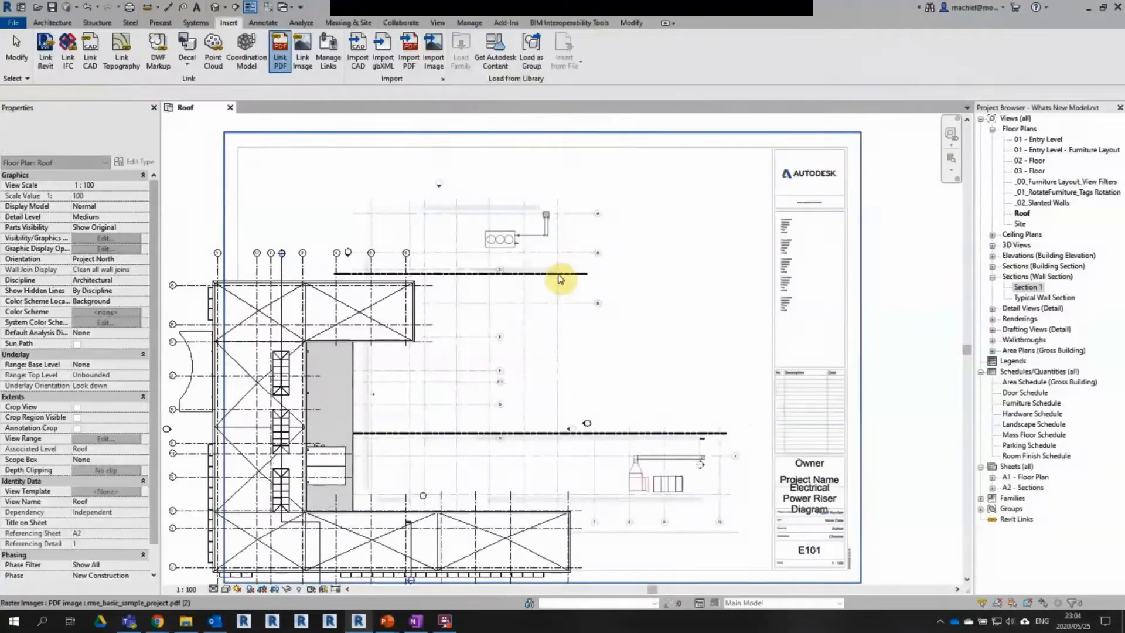
Step: Enable snaps on the linked PDF and move it so its grid A bubble lands on the end of the model's grid A
{"action": "left_click", "coordinate": [501, 59]}
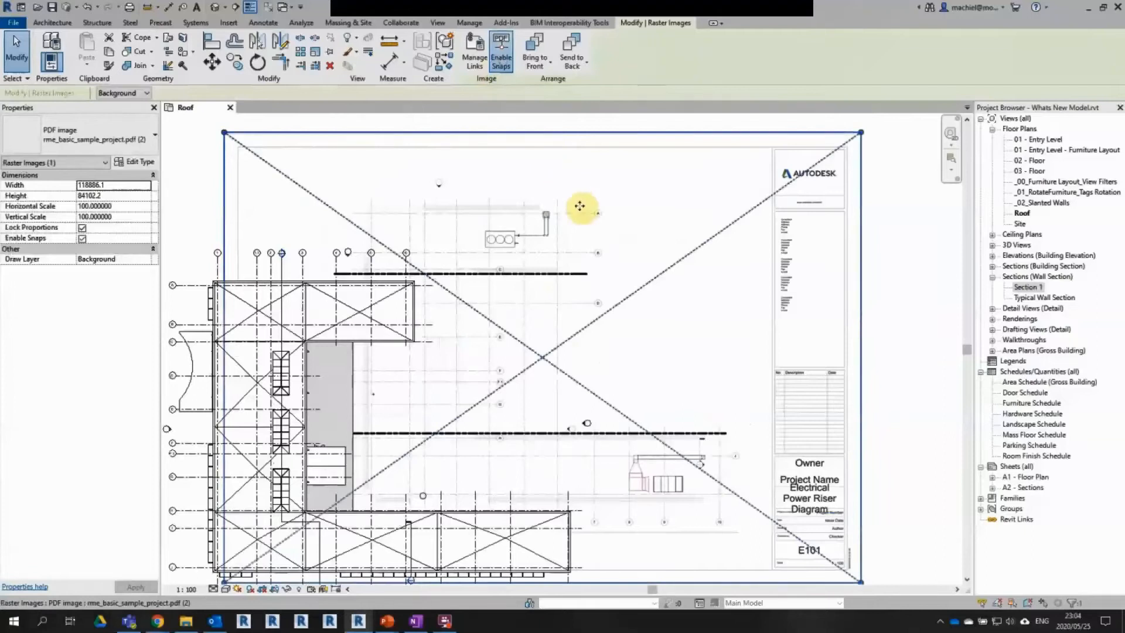
{"action": "scroll", "coordinate": [585, 211], "scroll_direction": "up", "scroll_amount": 3}
{"action": "key", "text": "m"}
{"action": "key", "text": "v"}
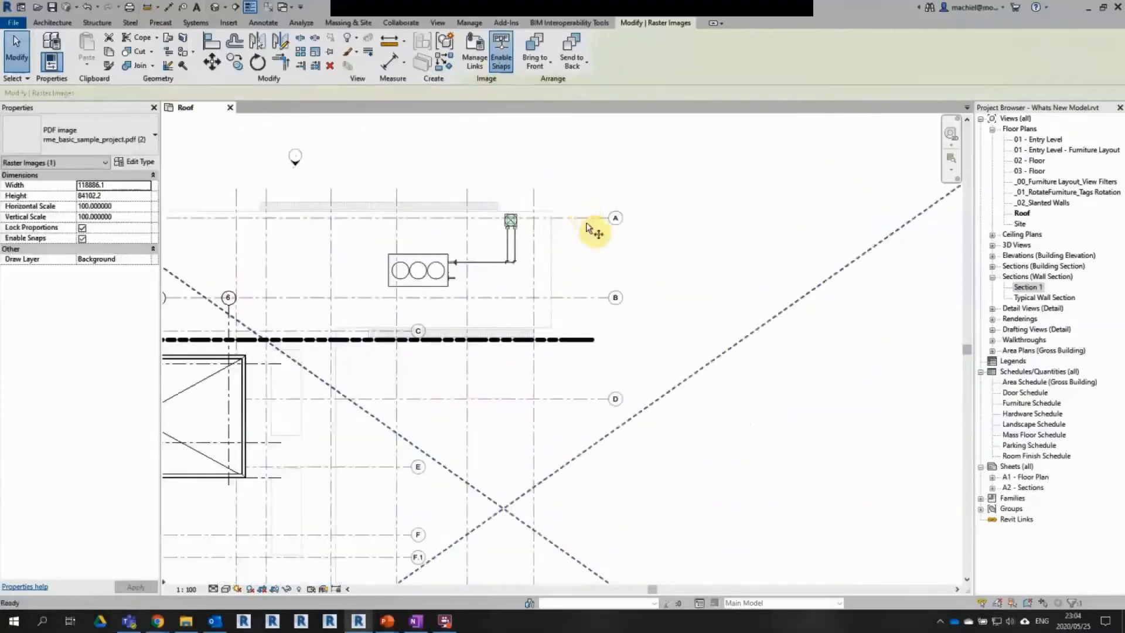
{"action": "left_click", "coordinate": [610, 220]}
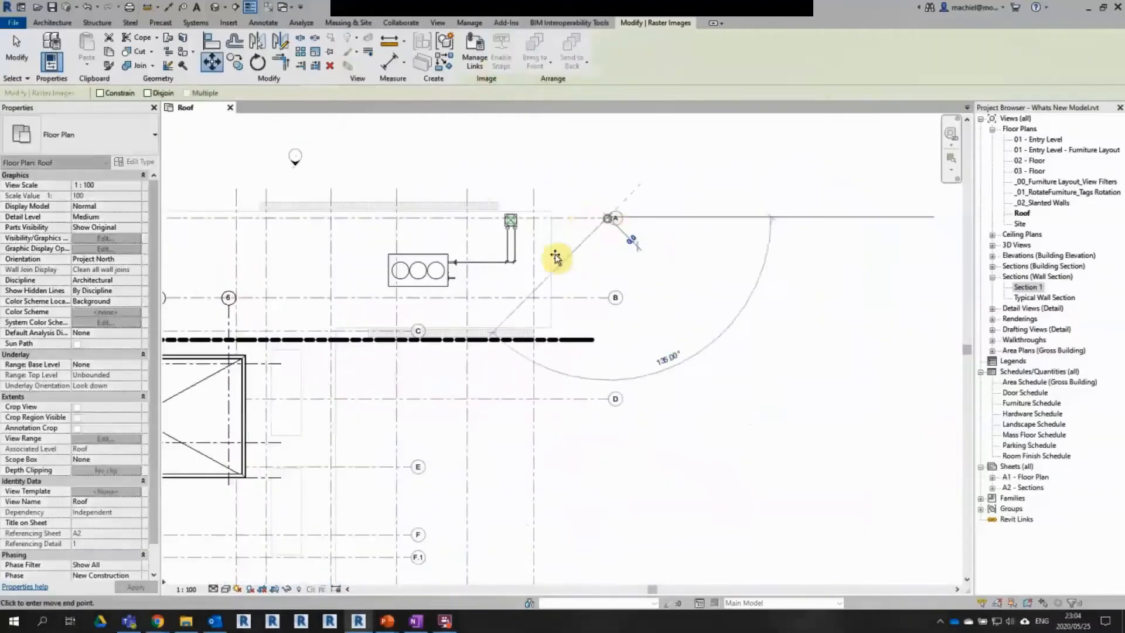
{"action": "left_click", "coordinate": [284, 367]}
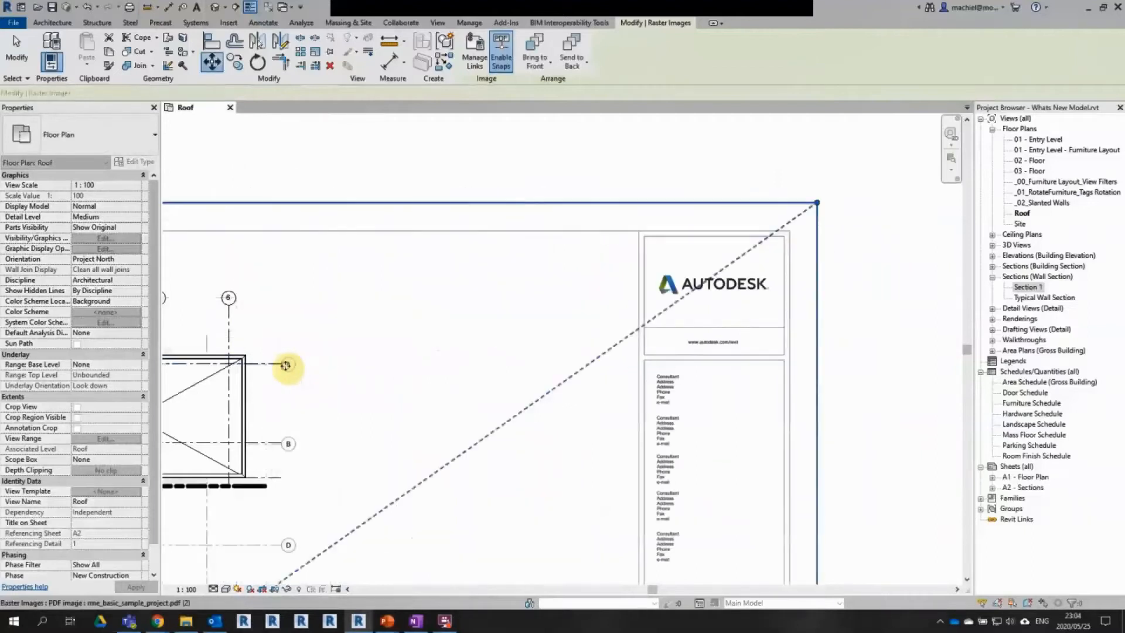
{"action": "scroll", "coordinate": [406, 329], "scroll_direction": "down", "scroll_amount": 2}
{"action": "scroll", "coordinate": [427, 318], "scroll_direction": "down", "scroll_amount": 1}
{"action": "left_click", "coordinate": [838, 310]}
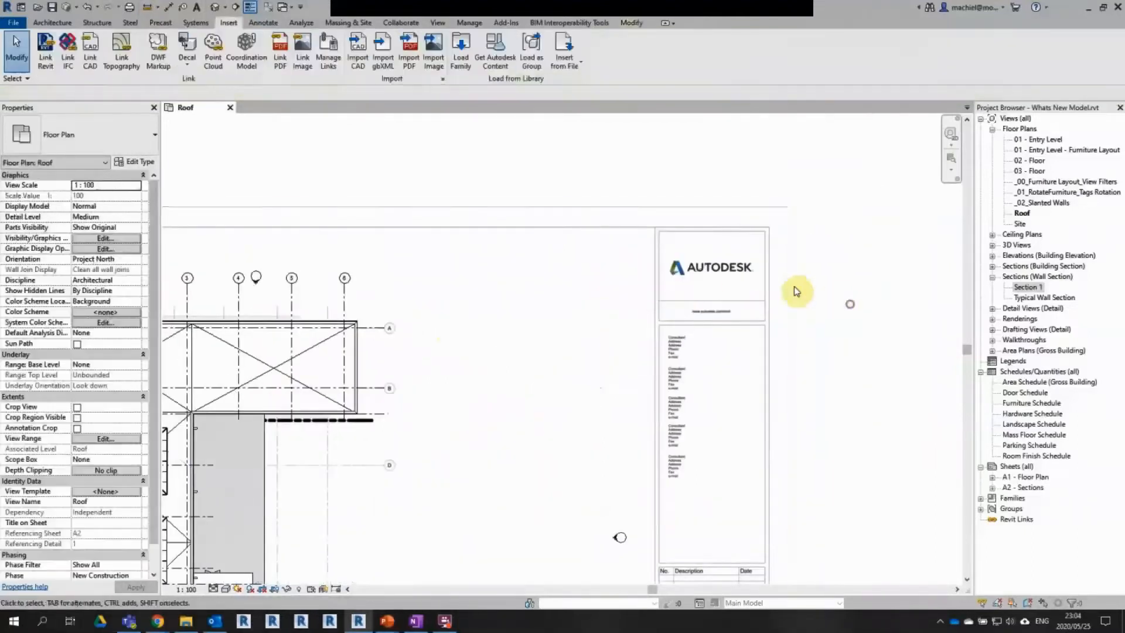
Step: Unload the first PDF link, rme_basic_sample_project.pdf, in Manage Links
{"action": "left_click", "coordinate": [327, 61]}
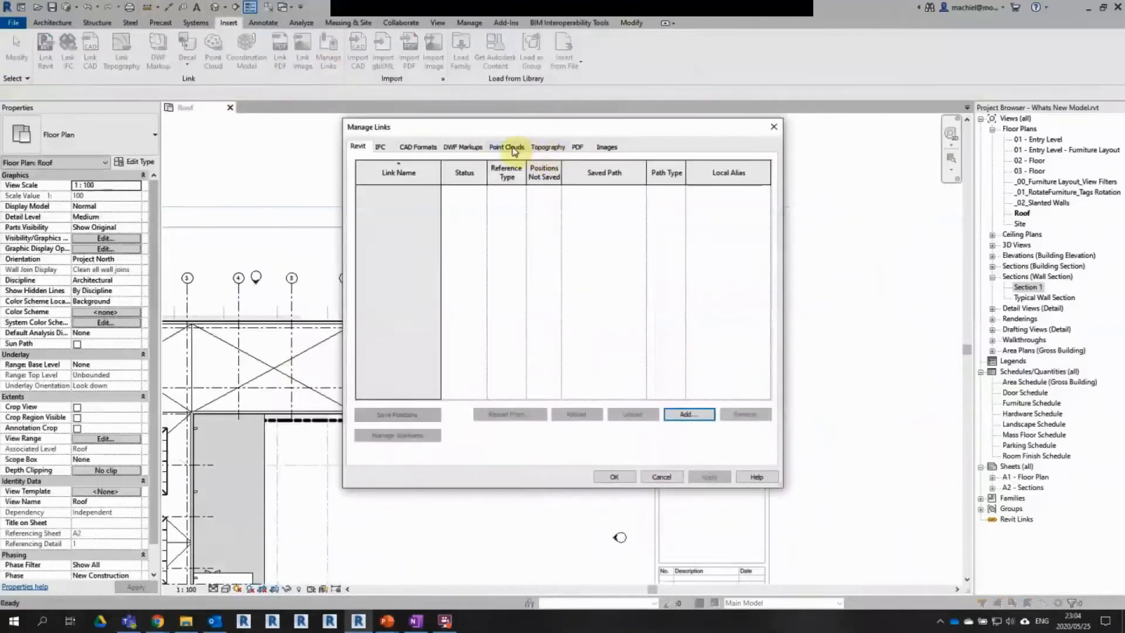
{"action": "left_click", "coordinate": [577, 147]}
{"action": "left_click", "coordinate": [403, 216]}
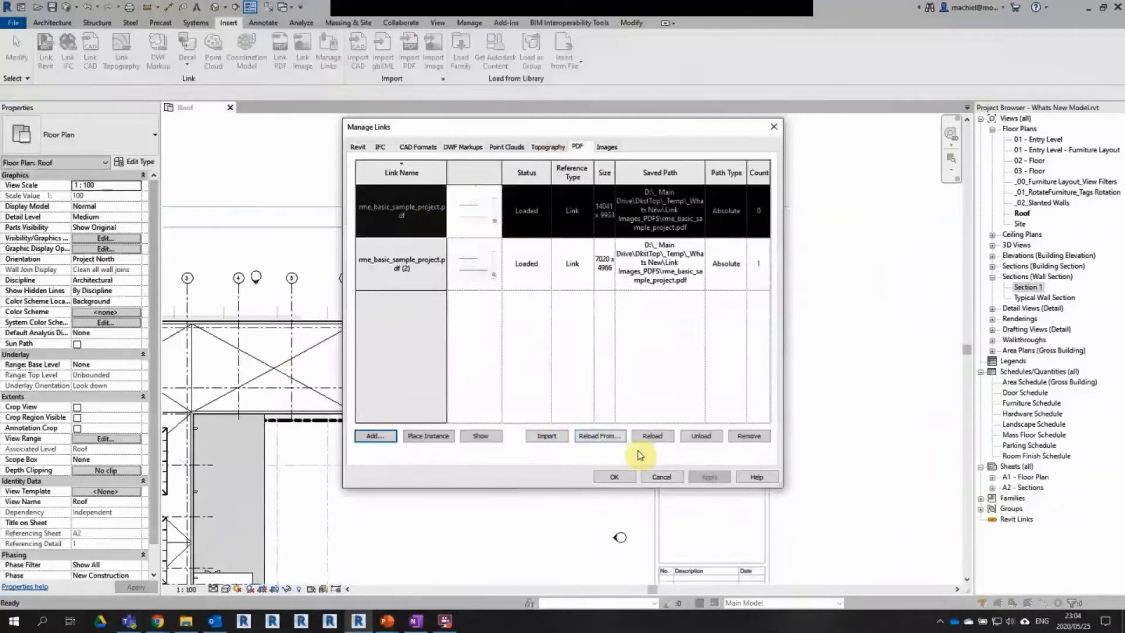
{"action": "left_click", "coordinate": [706, 438]}
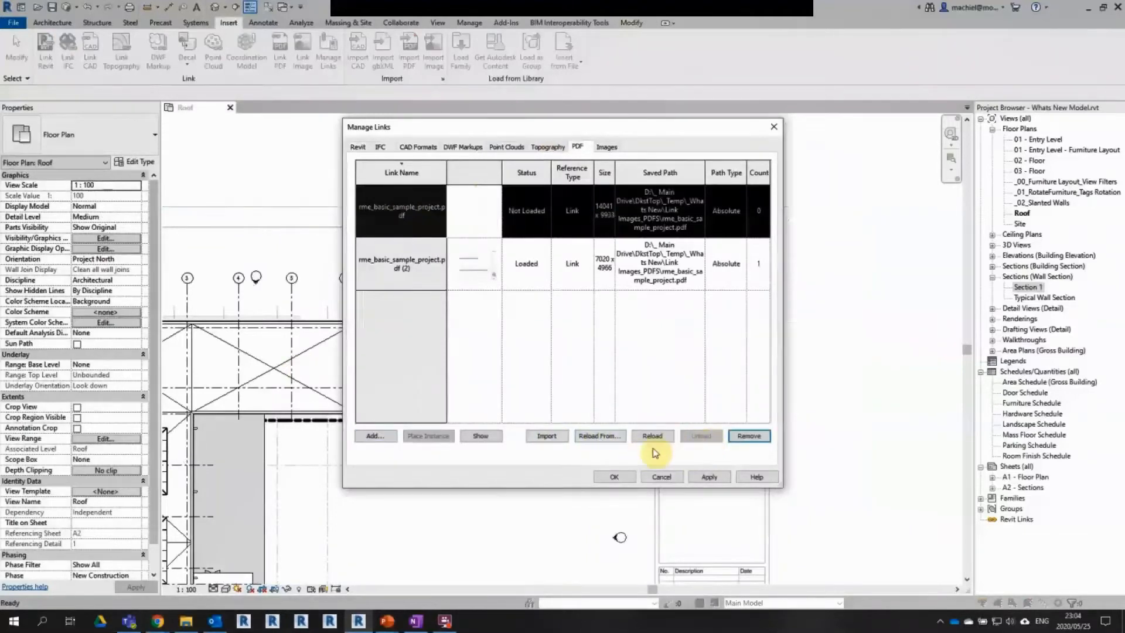
Step: Unload the second PDF link, rme_basic_sample_project.pdf (2), and confirm the link changes
{"action": "left_click", "coordinate": [427, 261]}
{"action": "left_click", "coordinate": [701, 438]}
{"action": "left_click", "coordinate": [612, 476]}
{"action": "middle_click_drag", "start_coordinate": [636, 361], "coordinate": [628, 227]}
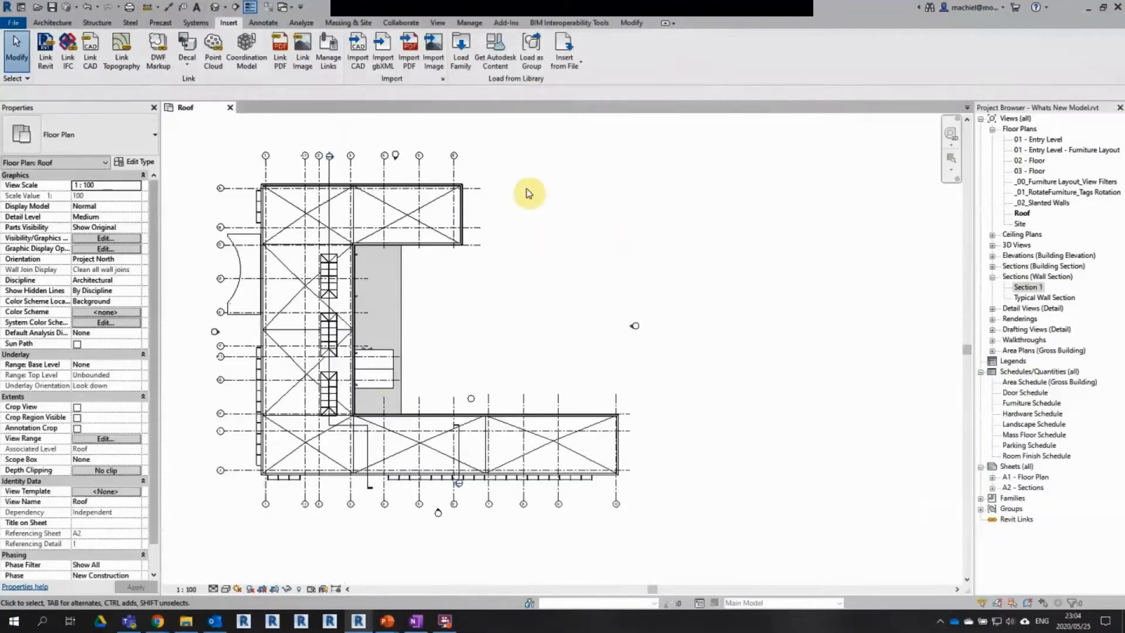
Step: Open the Section 1 wall section and show the linked image 3d-wallpaper-500x500.jpg in the view from Manage Links
{"action": "double_click", "coordinate": [1028, 287]}
{"action": "scroll", "coordinate": [471, 375], "scroll_direction": "up", "scroll_amount": 7}
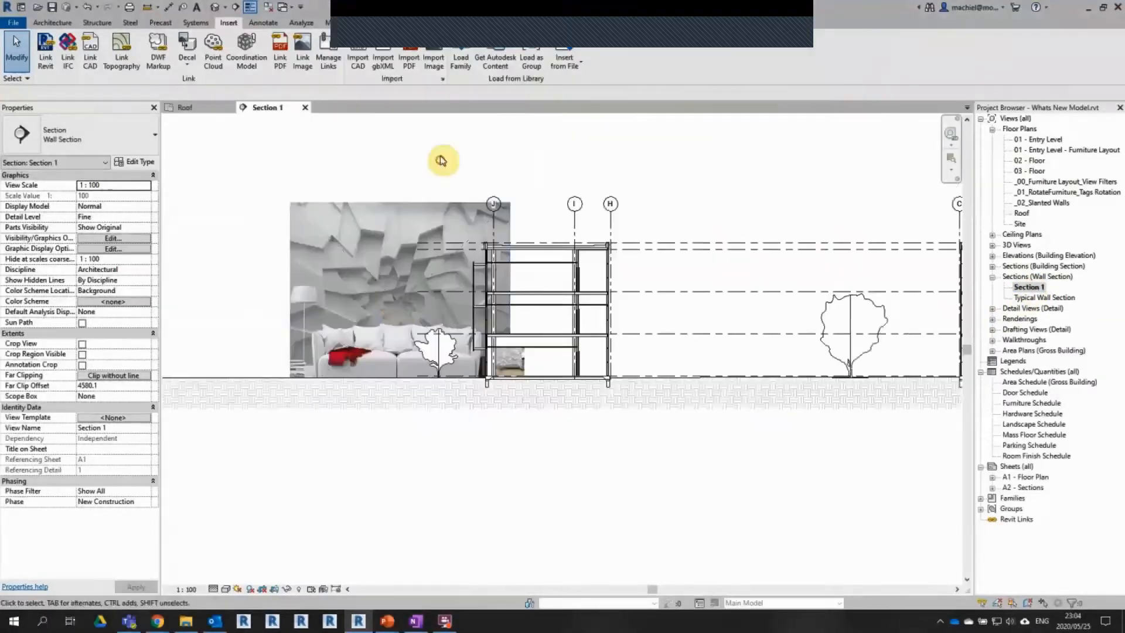
{"action": "left_click", "coordinate": [331, 66]}
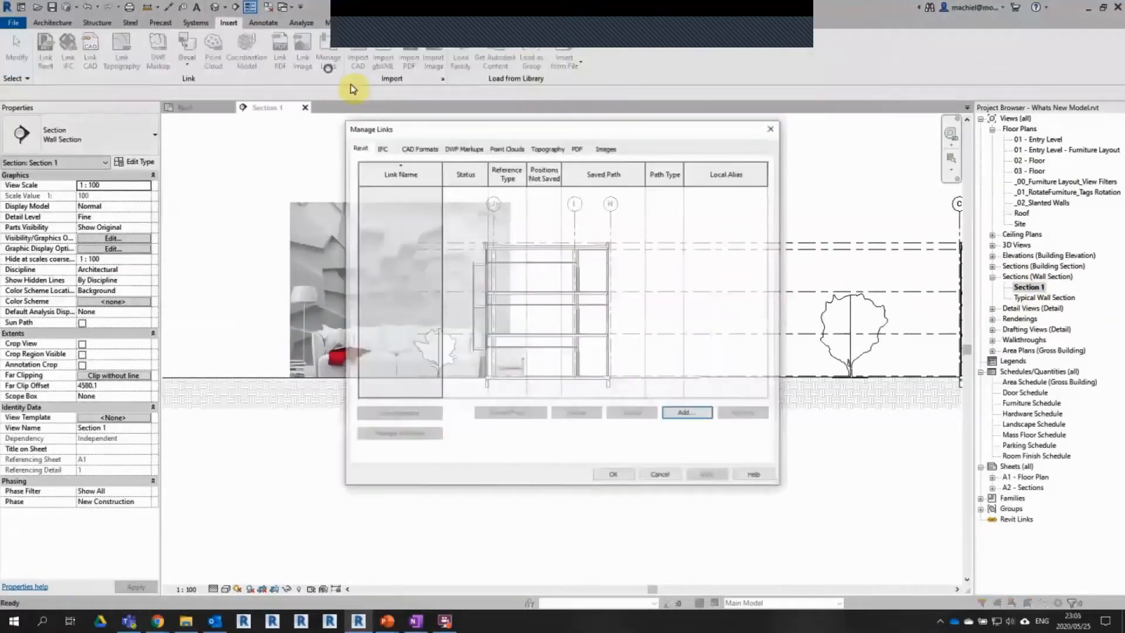
{"action": "left_click", "coordinate": [606, 146]}
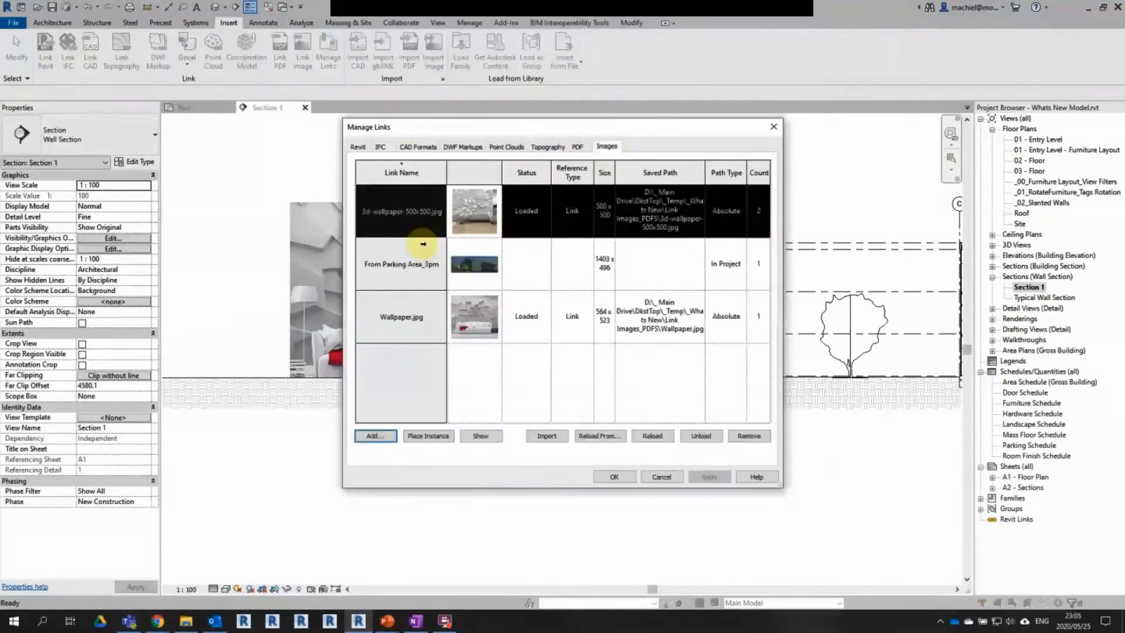
{"action": "left_click", "coordinate": [492, 437]}
{"action": "left_click_drag", "start_coordinate": [486, 133], "coordinate": [807, 145]}
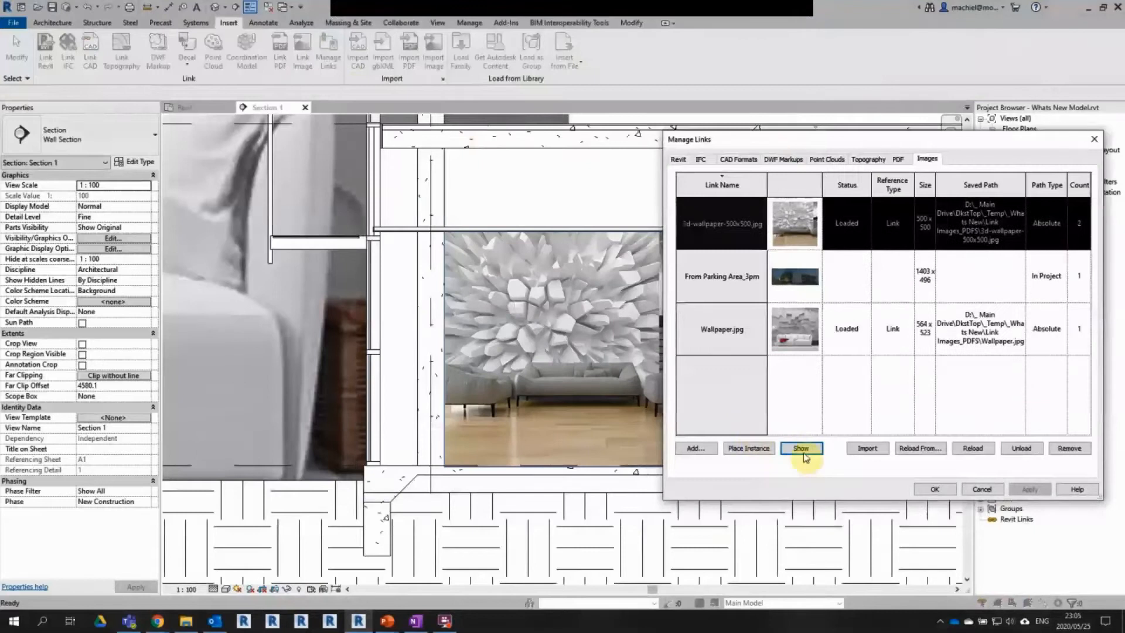
Step: Show the next instance of 3d-wallpaper-500x500.jpg, letting the search continue through closed views, and close Manage Links
{"action": "left_click", "coordinate": [804, 450]}
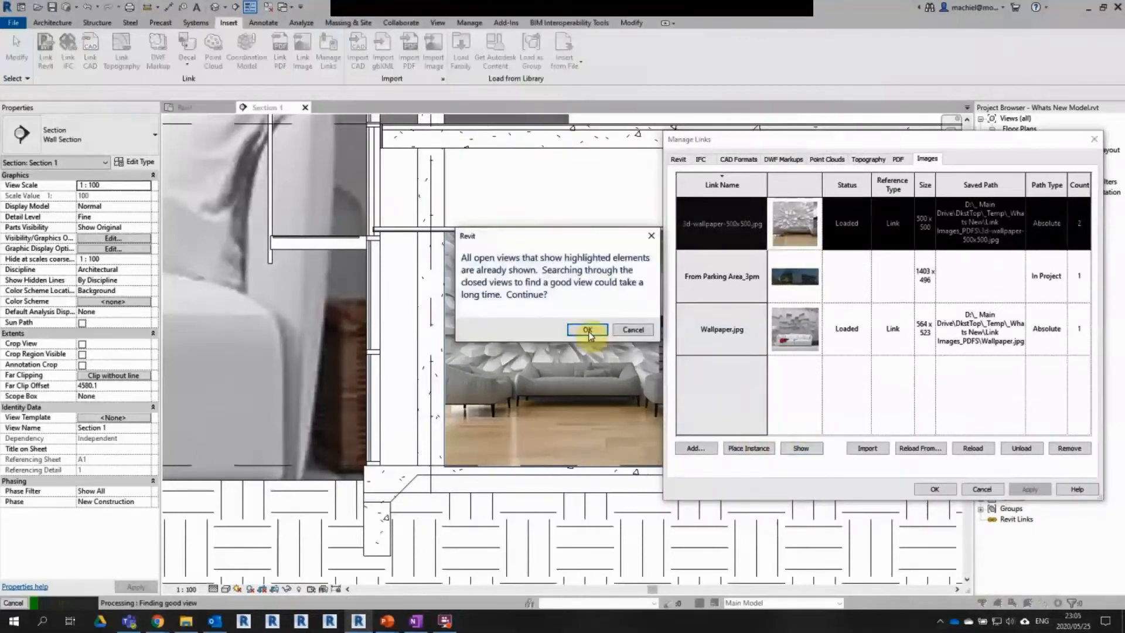
{"action": "left_click", "coordinate": [587, 330]}
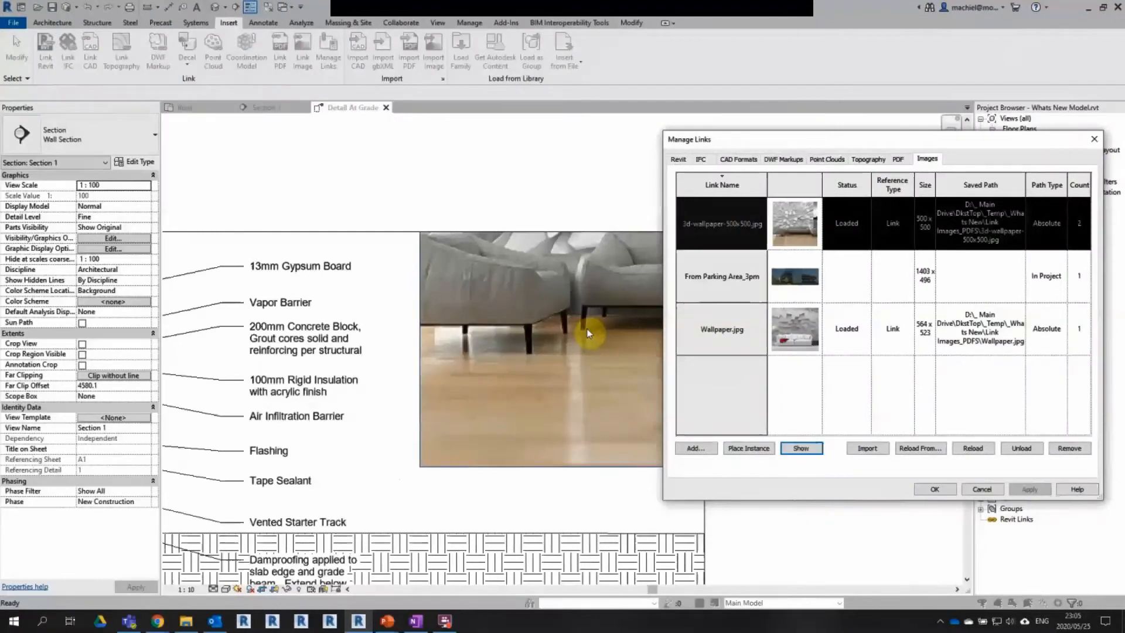
{"action": "middle_click_drag", "start_coordinate": [820, 365], "coordinate": [838, 345]}
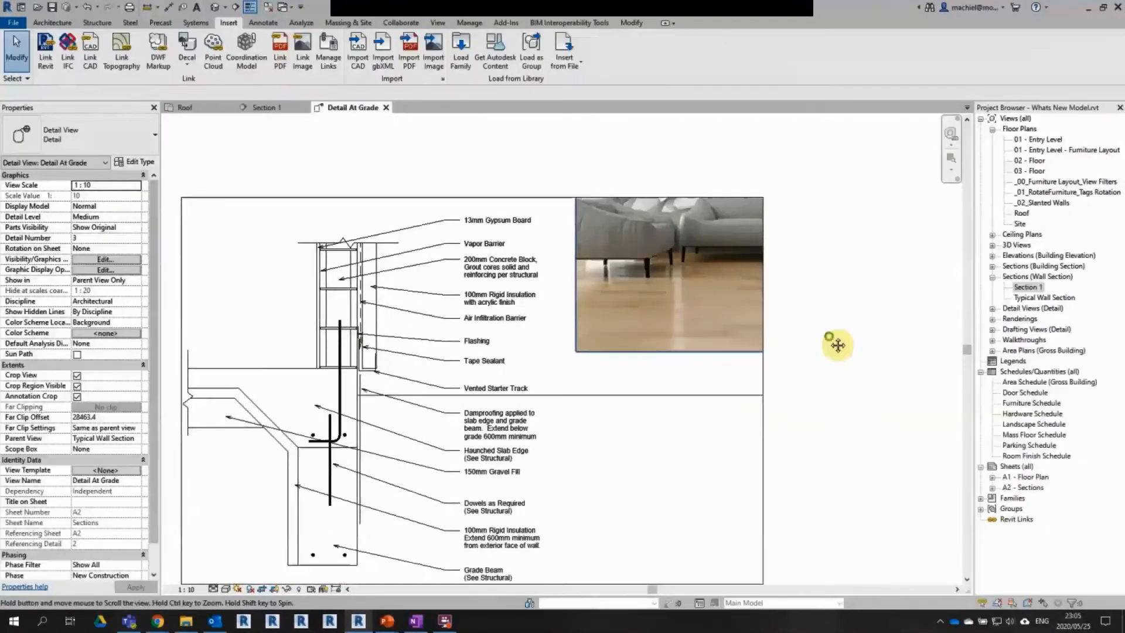
{"action": "left_click", "coordinate": [828, 336]}
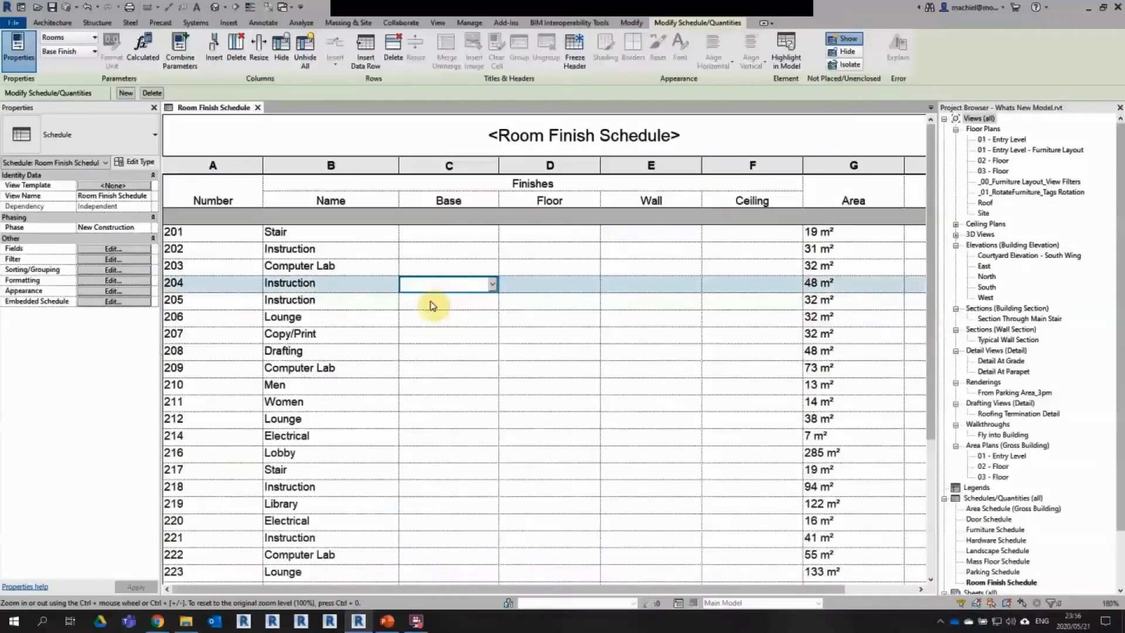
Step: Examine the row highlighting in the Room Finish Schedule by selecting cells in the Lounge 206 and Copy/Print 207 rows
{"action": "left_click", "coordinate": [434, 316]}
{"action": "left_click_drag", "start_coordinate": [584, 590], "coordinate": [661, 591]}
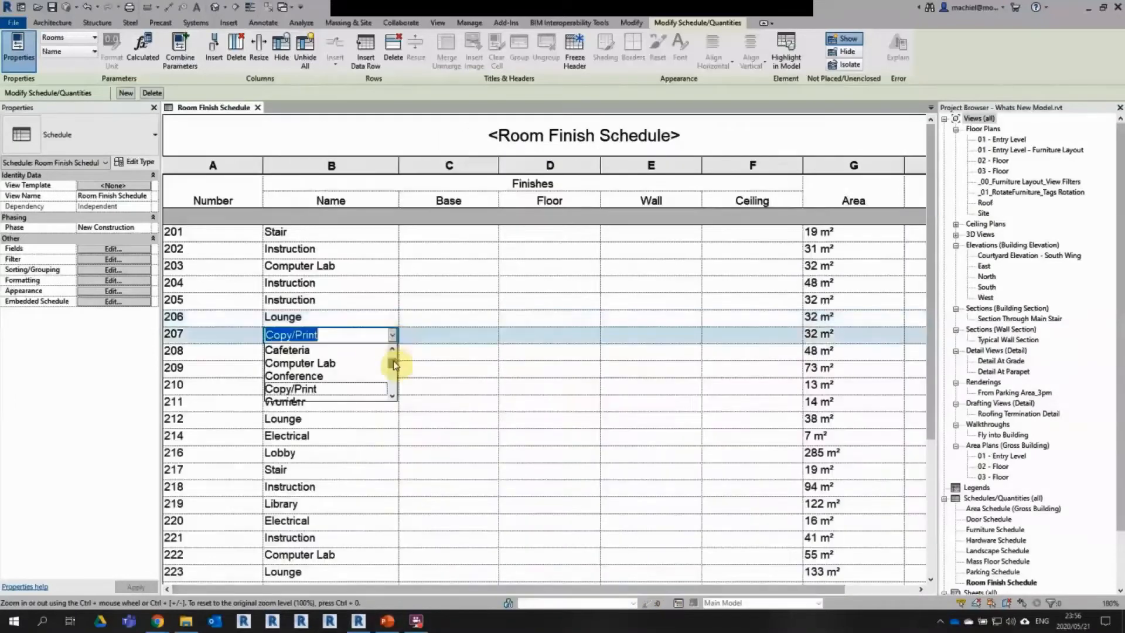
{"action": "mouse_move", "coordinate": [391, 363]}
{"action": "left_mouse_down"}
{"action": "mouse_move", "coordinate": [393, 381]}
{"action": "mouse_move", "coordinate": [392, 366]}
{"action": "left_mouse_up"}
{"action": "left_click", "coordinate": [427, 337]}
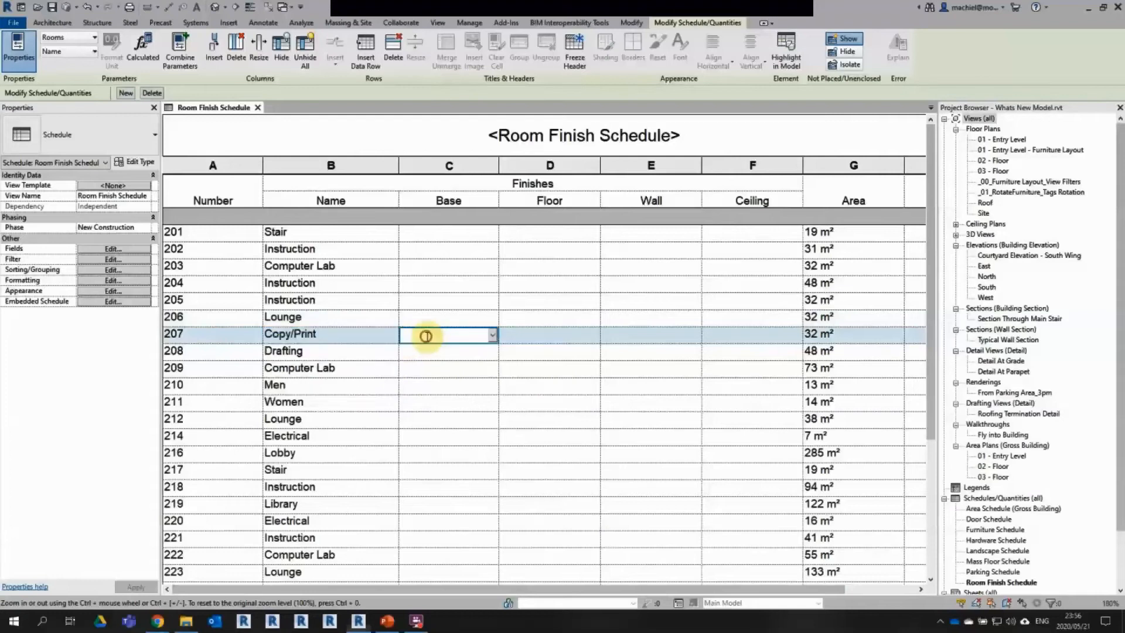
{"action": "left_click", "coordinate": [536, 337]}
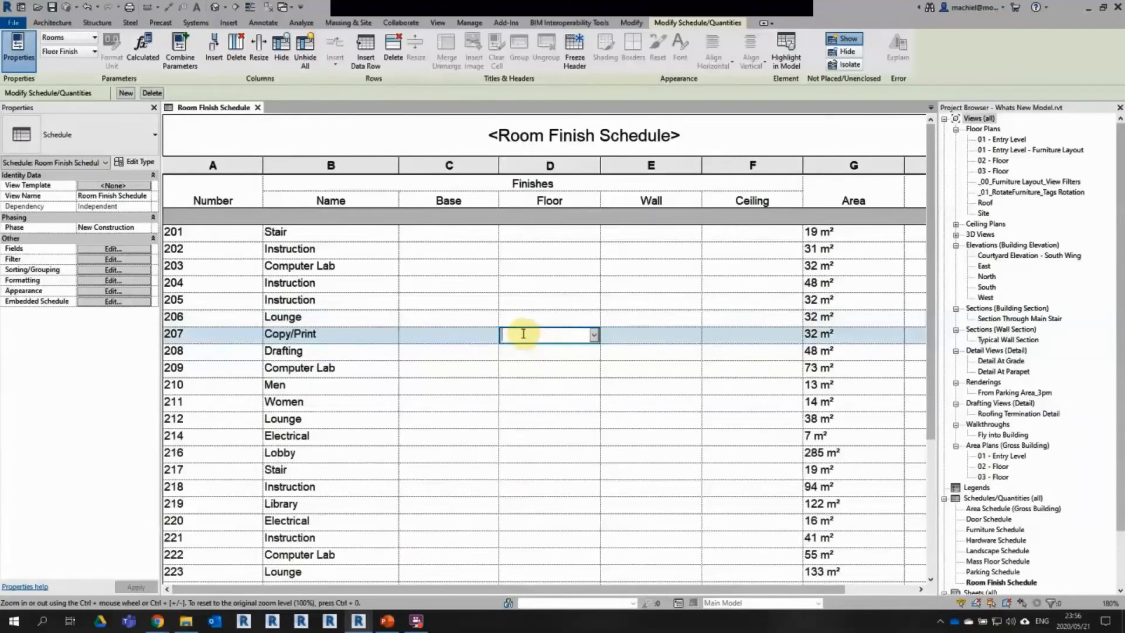
Step: Turn on Stripe Rows in the appearance properties of the Room Finish Schedule and check the highlighting on striped rows
{"action": "left_click", "coordinate": [137, 281]}
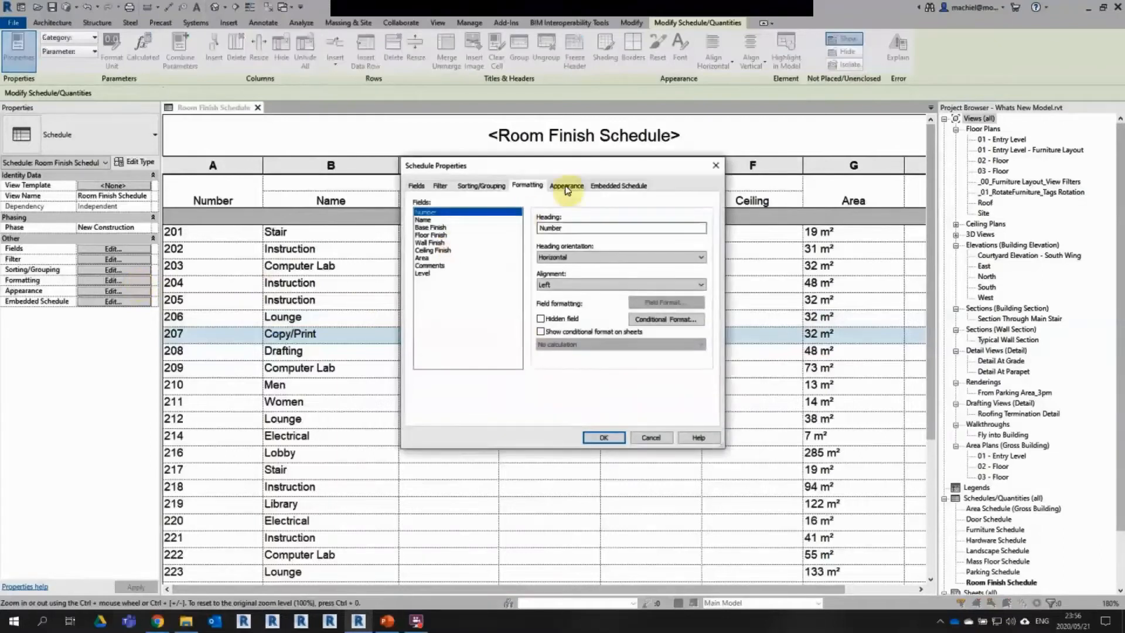
{"action": "left_click", "coordinate": [566, 186]}
{"action": "left_click", "coordinate": [474, 289]}
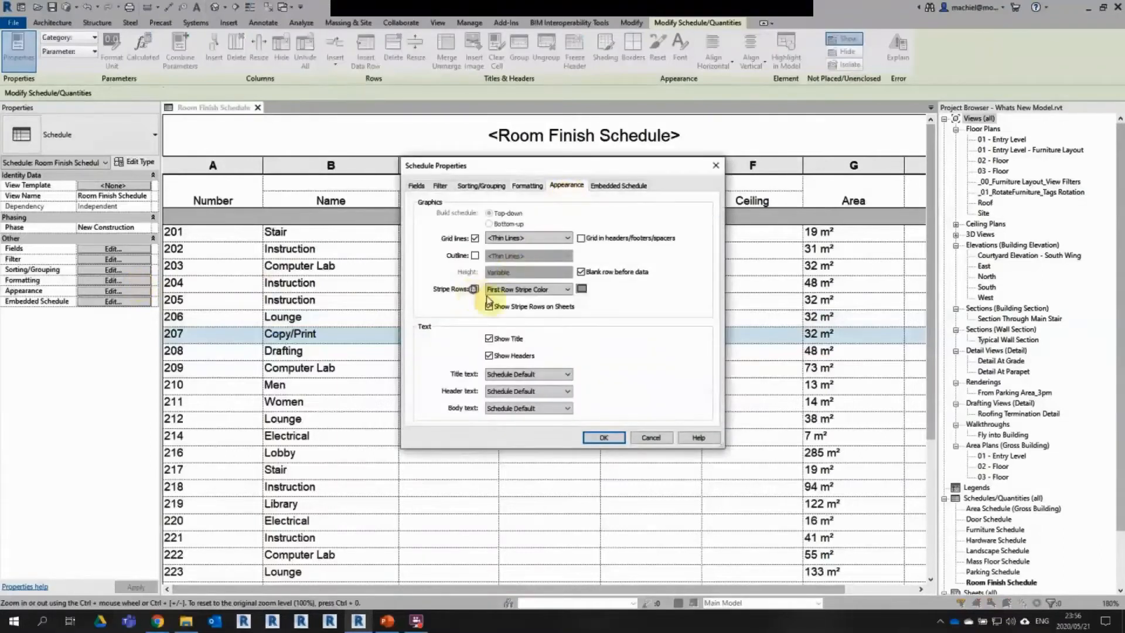
{"action": "left_click", "coordinate": [604, 436]}
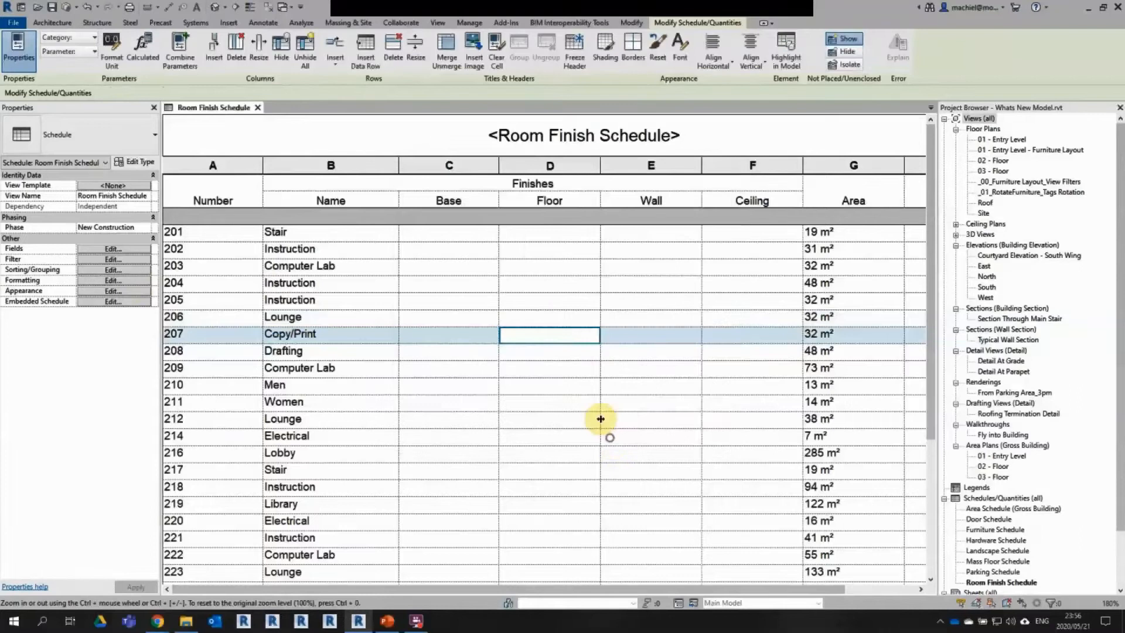
{"action": "left_click", "coordinate": [443, 369]}
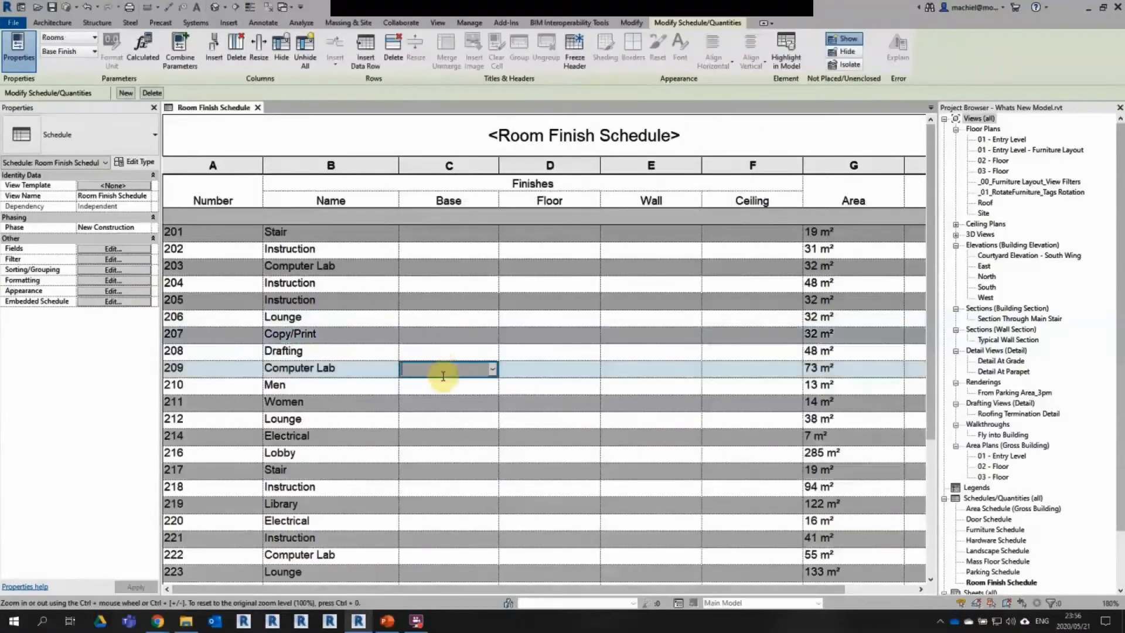
{"action": "left_click", "coordinate": [442, 385]}
{"action": "left_click", "coordinate": [443, 401]}
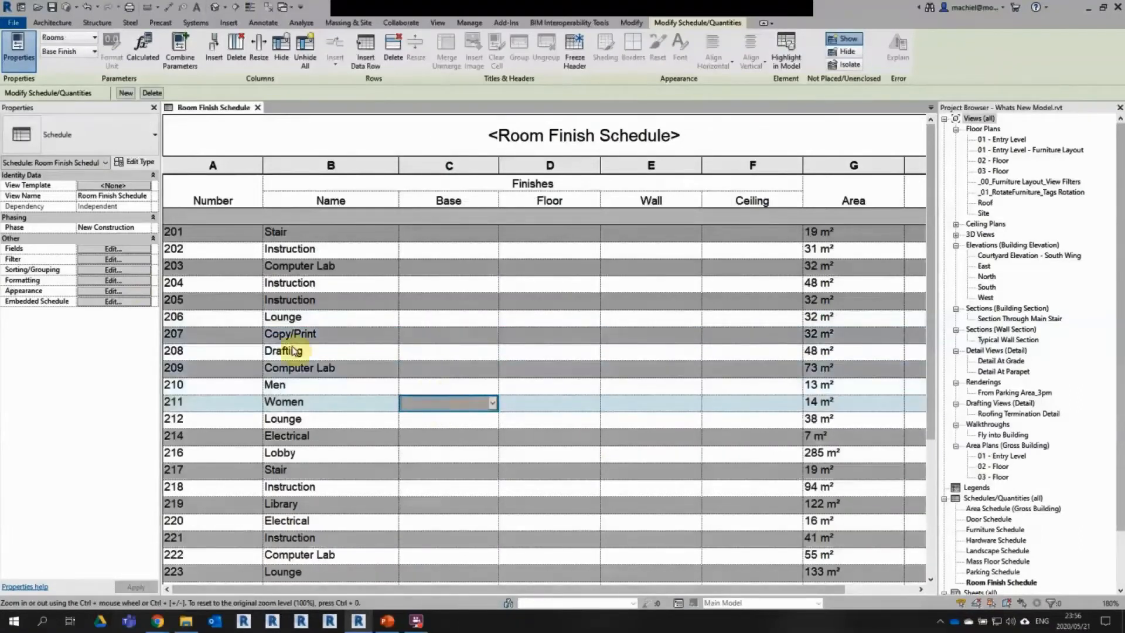
Step: Change the schedule's First Row Stripe Color to the darker grey RGB 128-128-128 and check the row highlighting against it
{"action": "left_click", "coordinate": [138, 291]}
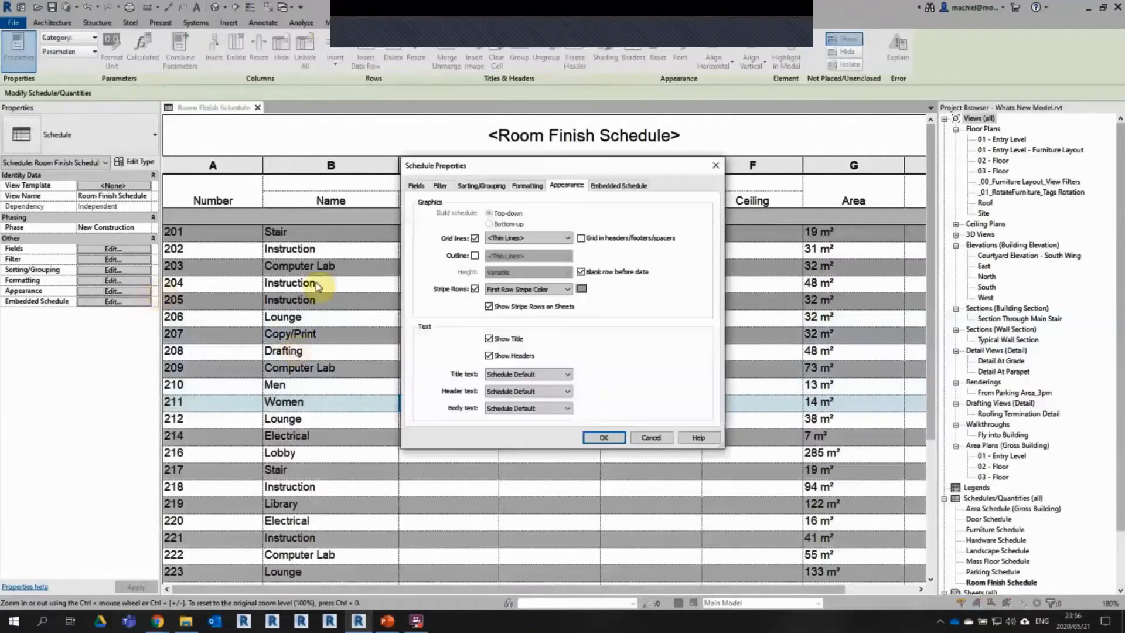
{"action": "left_click", "coordinate": [582, 289]}
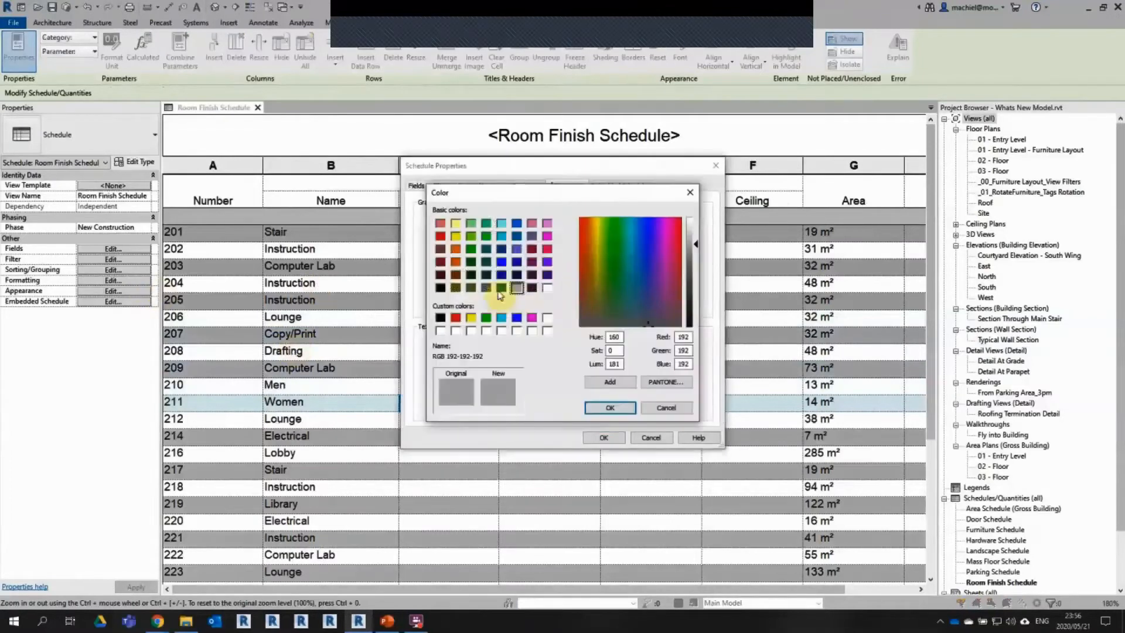
{"action": "left_click", "coordinate": [487, 287]}
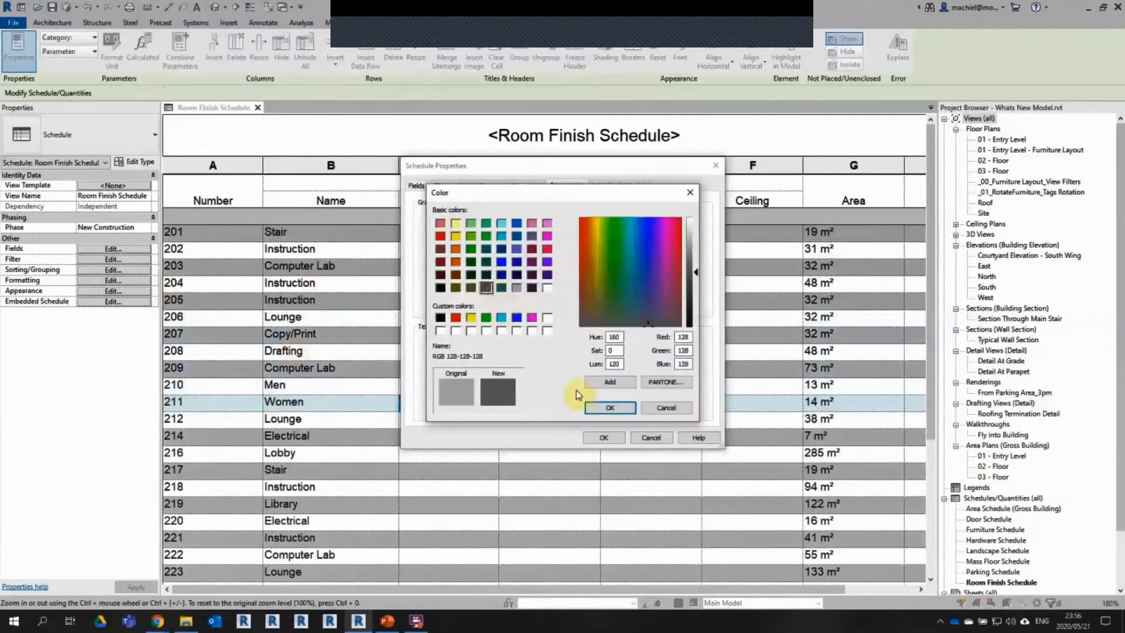
{"action": "left_click", "coordinate": [606, 408]}
{"action": "left_click", "coordinate": [604, 437]}
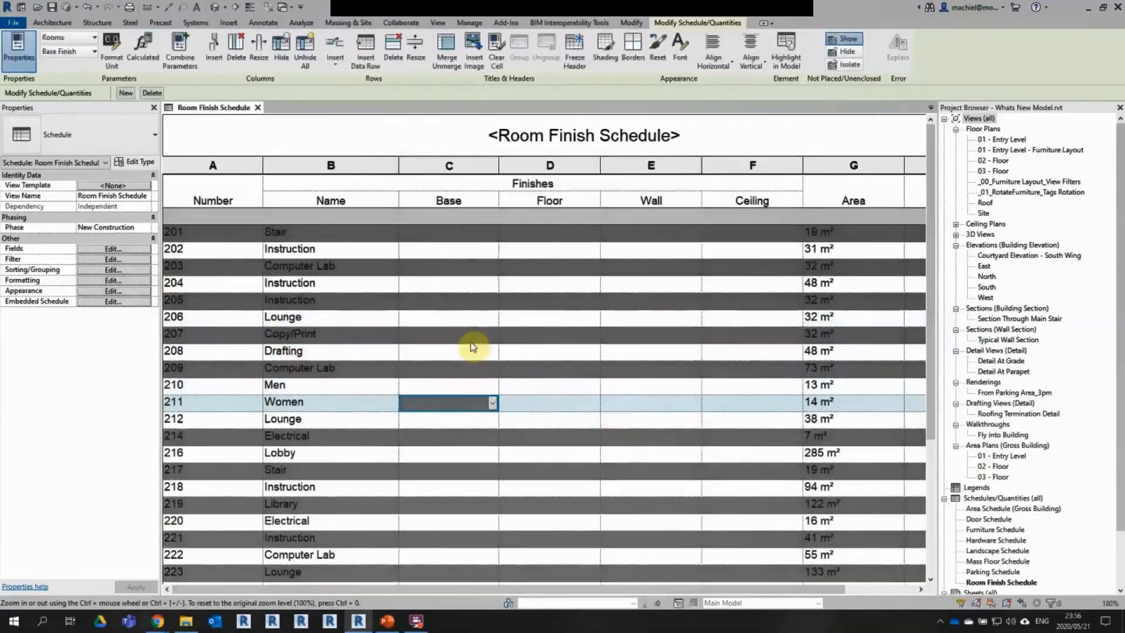
{"action": "left_click", "coordinate": [464, 316]}
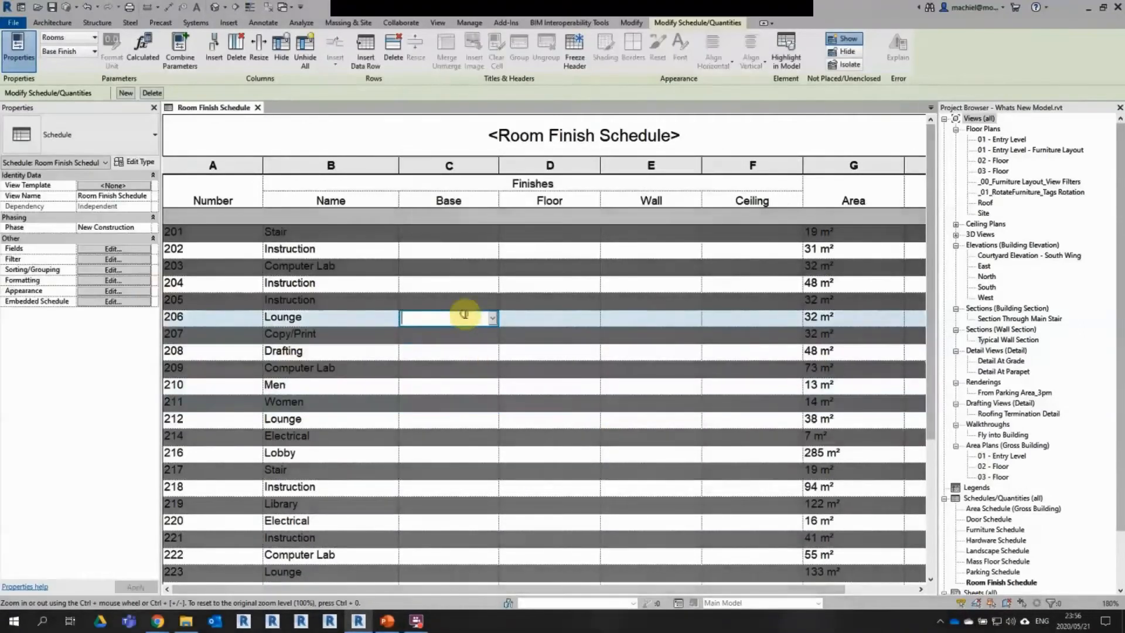
{"action": "left_click", "coordinate": [464, 284]}
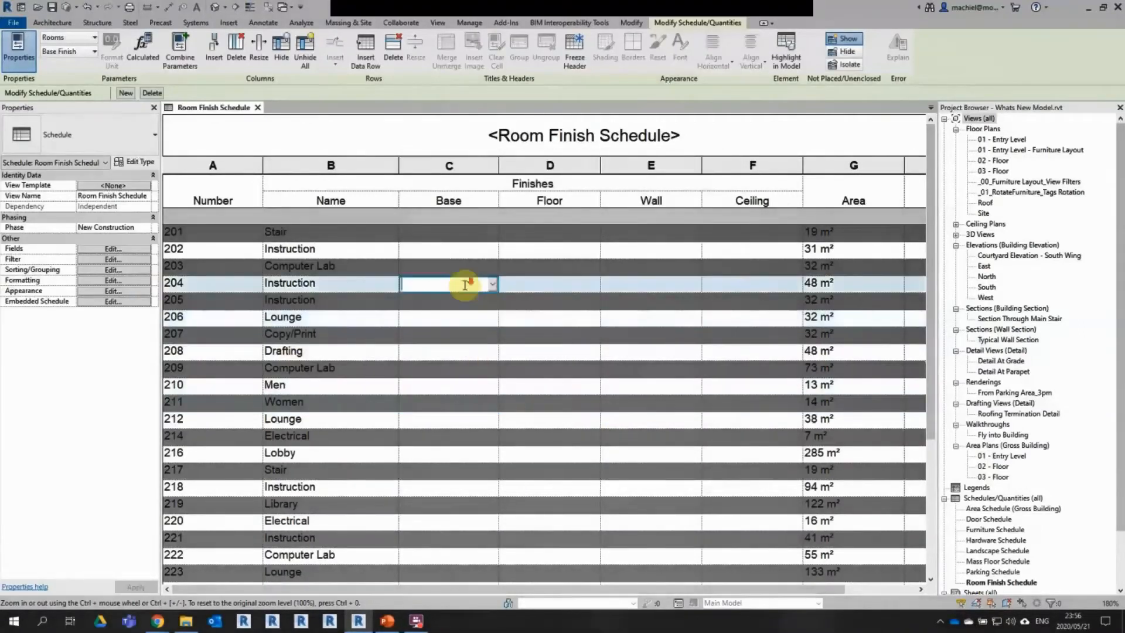
{"action": "left_click", "coordinate": [539, 229]}
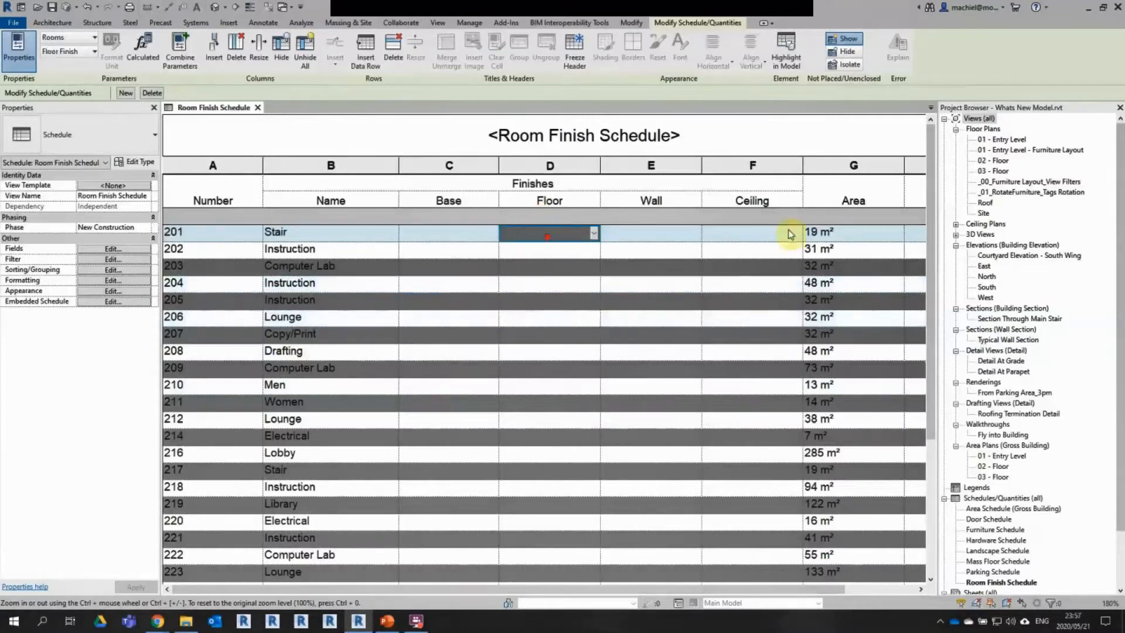
Step: Freeze the header of the Room Finish Schedule
{"action": "left_click", "coordinate": [786, 247]}
{"action": "scroll", "coordinate": [791, 252], "scroll_direction": "down", "scroll_amount": 1}
{"action": "scroll", "coordinate": [818, 241], "scroll_direction": "down", "scroll_amount": 3}
{"action": "scroll", "coordinate": [808, 244], "scroll_direction": "up", "scroll_amount": 4}
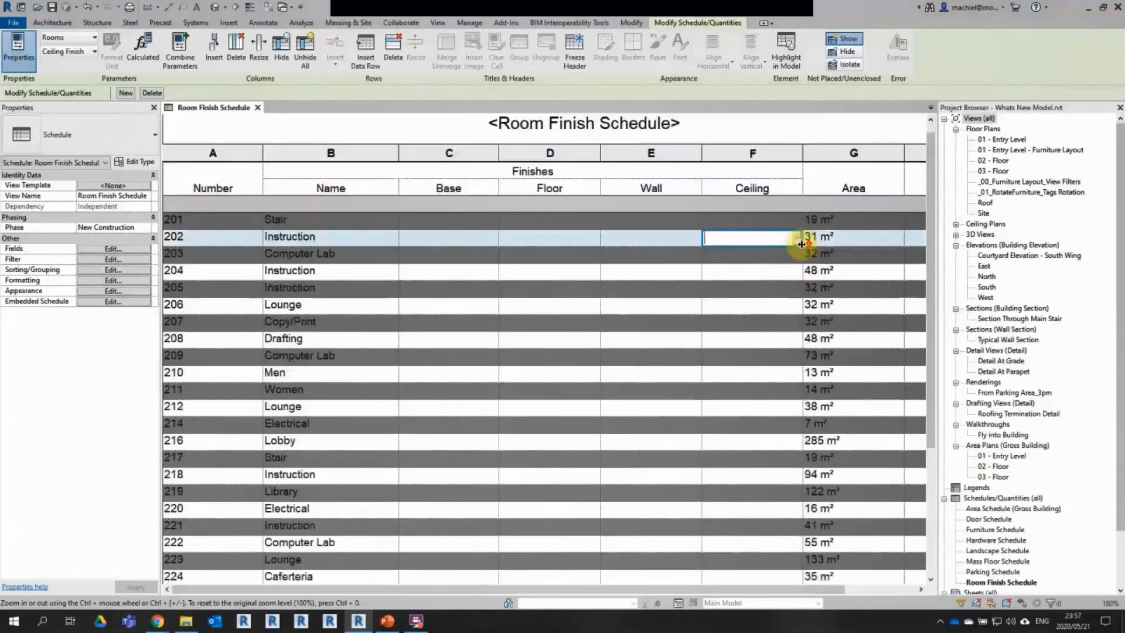
{"action": "scroll", "coordinate": [802, 243], "scroll_direction": "up", "scroll_amount": 1}
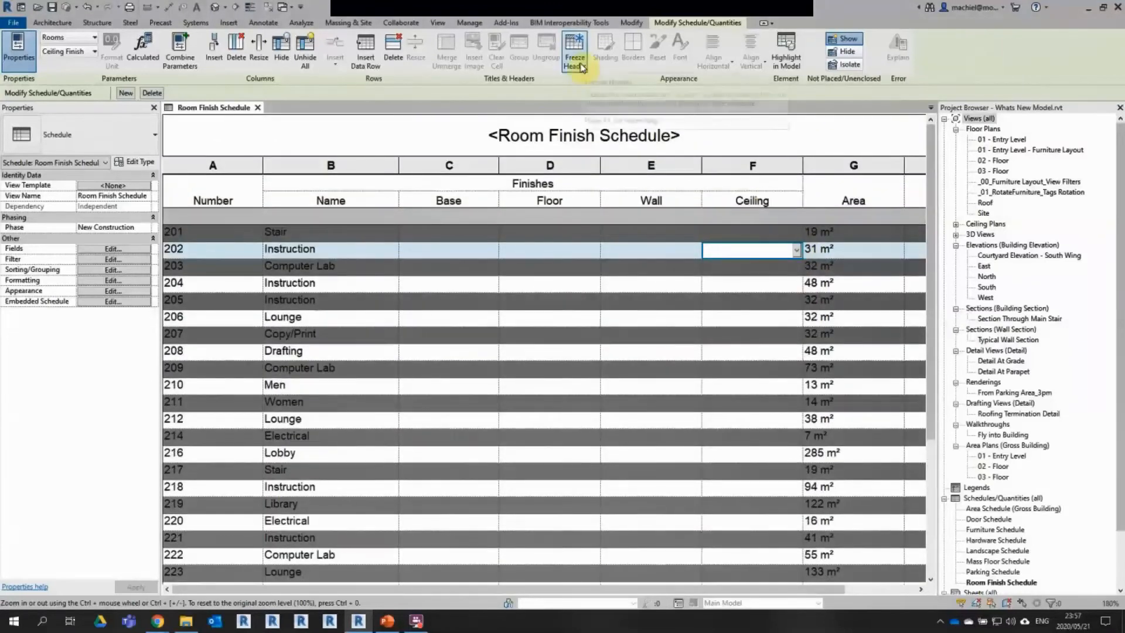
{"action": "left_click", "coordinate": [580, 63]}
{"action": "scroll", "coordinate": [674, 264], "scroll_direction": "down", "scroll_amount": 3}
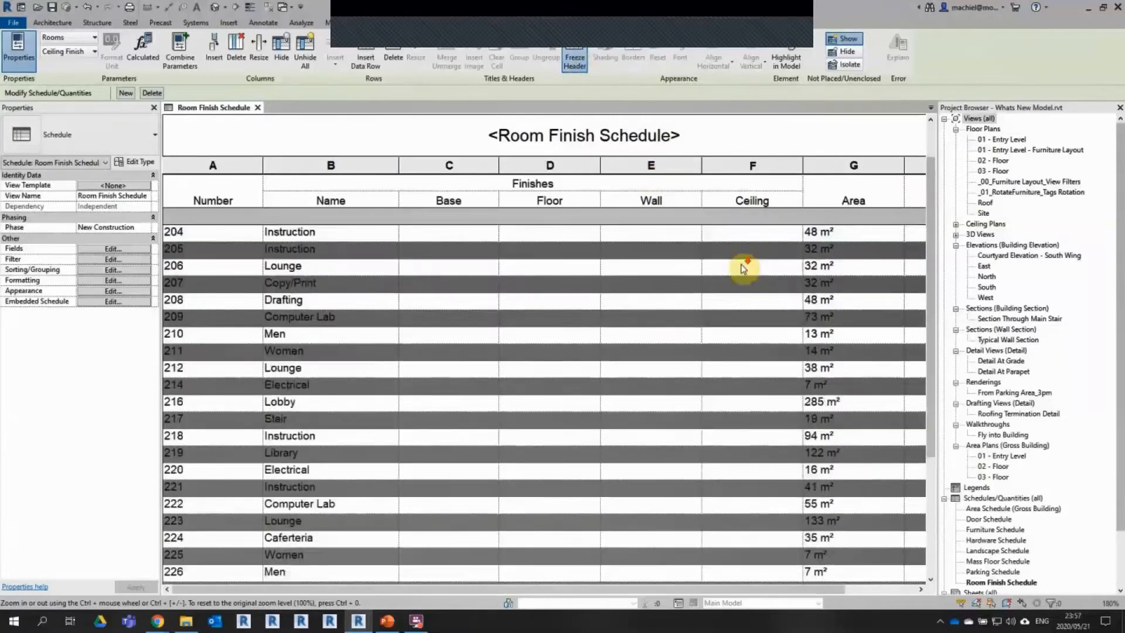
{"action": "scroll", "coordinate": [743, 269], "scroll_direction": "down", "scroll_amount": 2}
{"action": "scroll", "coordinate": [751, 275], "scroll_direction": "up", "scroll_amount": 4}
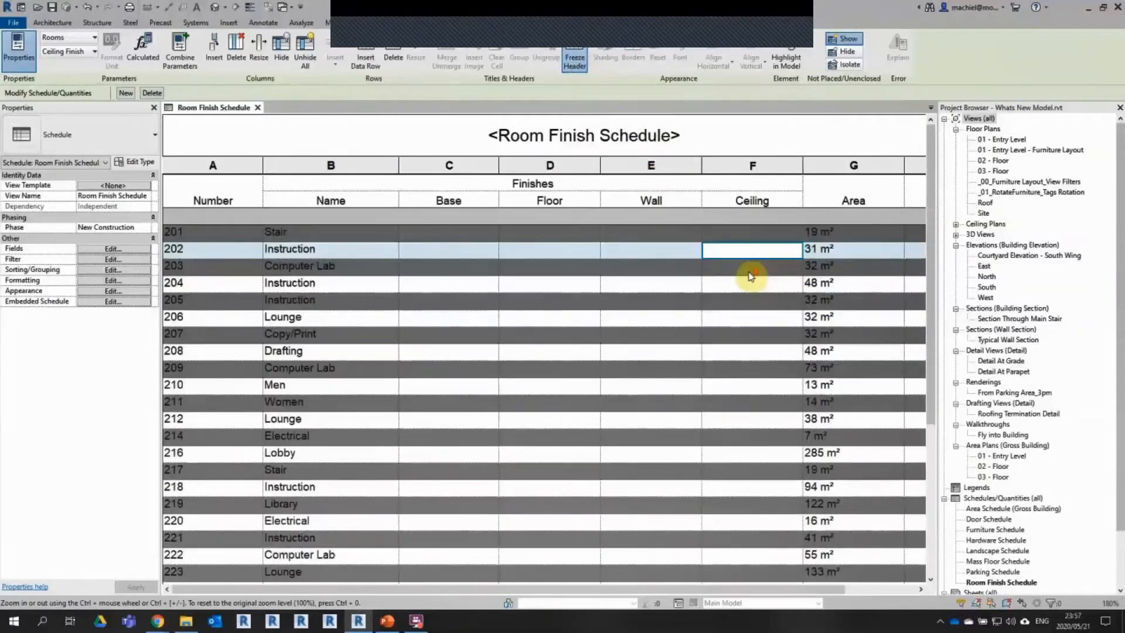
{"action": "scroll", "coordinate": [751, 275], "scroll_direction": "down", "scroll_amount": 4}
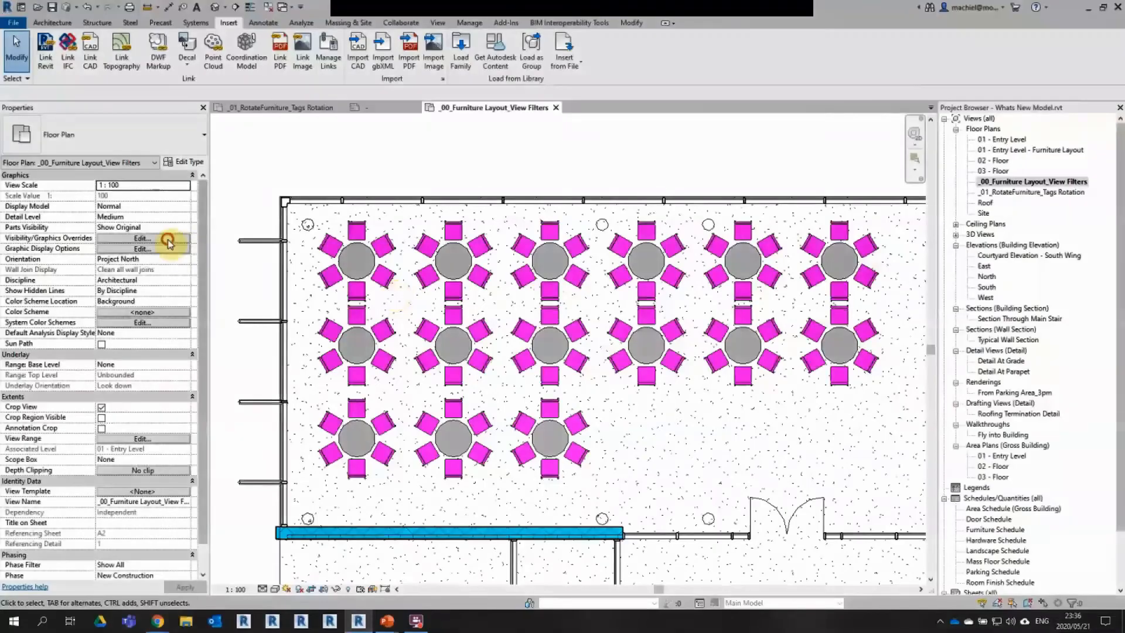
Step: Disable the Furniture_Chairs and Furniture_Tables filters in the floor plan's visibility/graphic overrides and apply the change
{"action": "left_click", "coordinate": [160, 238]}
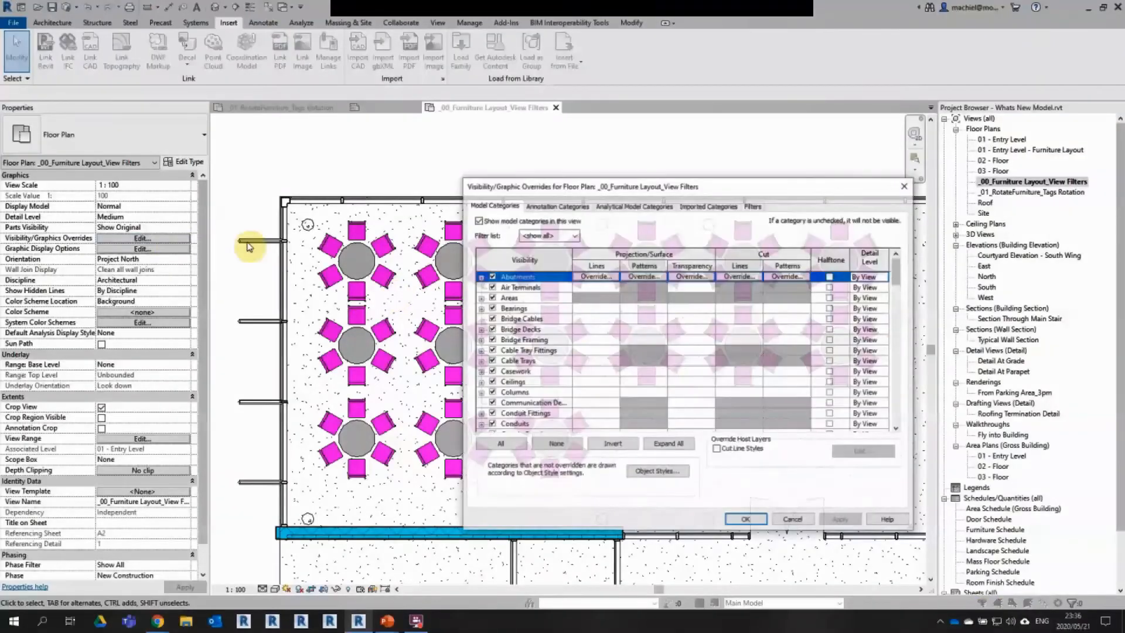
{"action": "left_click", "coordinate": [701, 196]}
{"action": "left_click_drag", "start_coordinate": [643, 179], "coordinate": [676, 180]}
{"action": "left_click", "coordinate": [481, 260]}
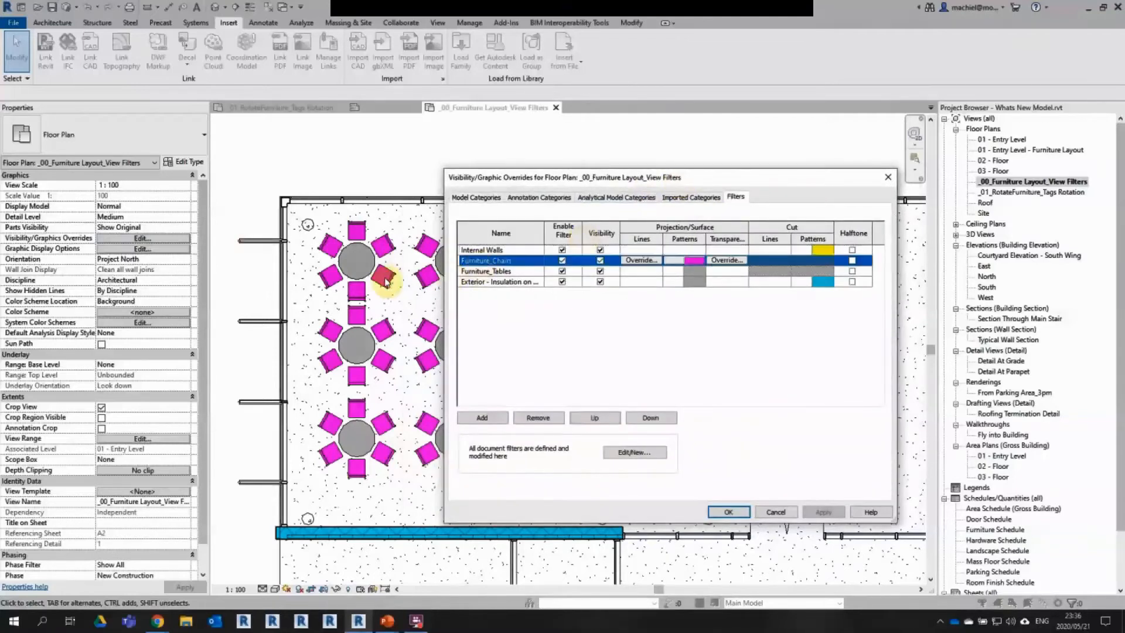
{"action": "left_click", "coordinate": [482, 270]}
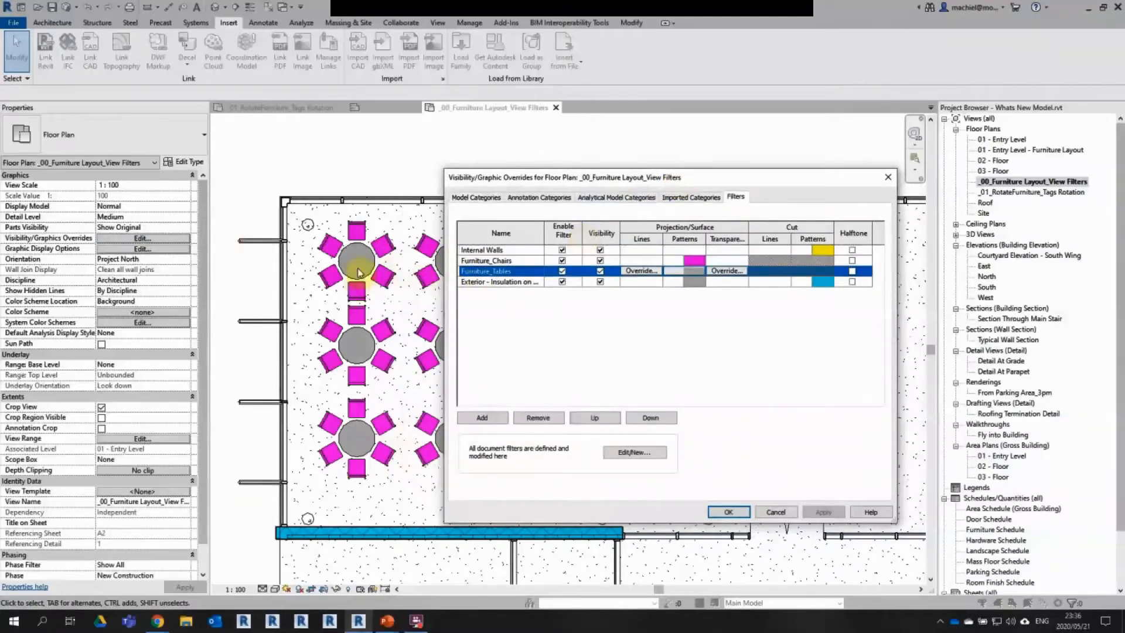
{"action": "left_click", "coordinate": [562, 260]}
{"action": "left_click", "coordinate": [562, 271]}
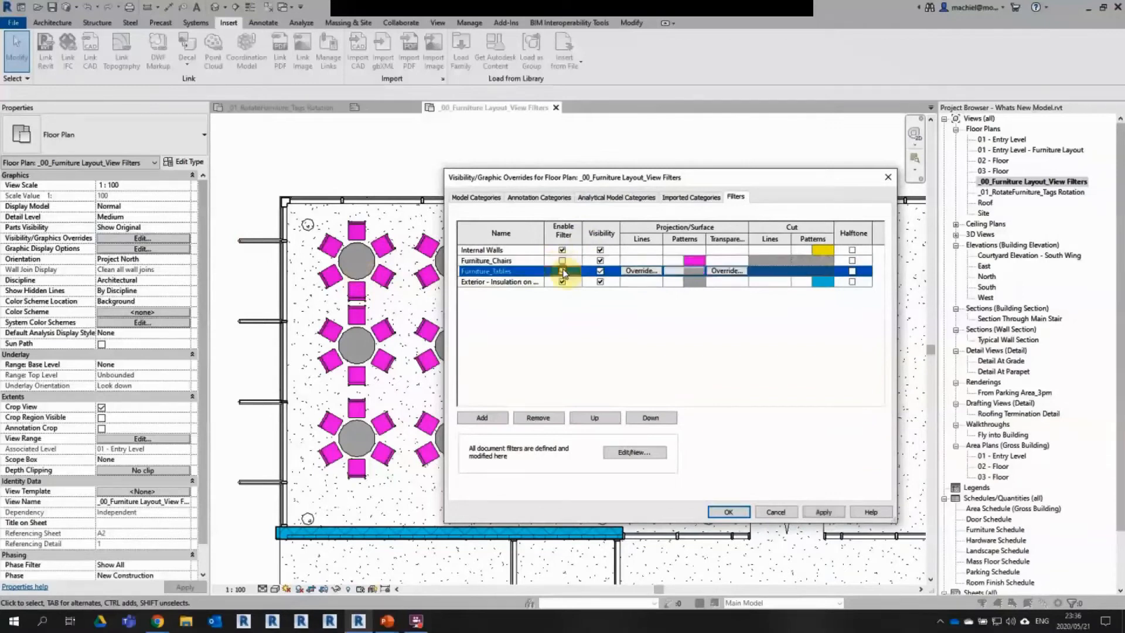
{"action": "left_click", "coordinate": [823, 511]}
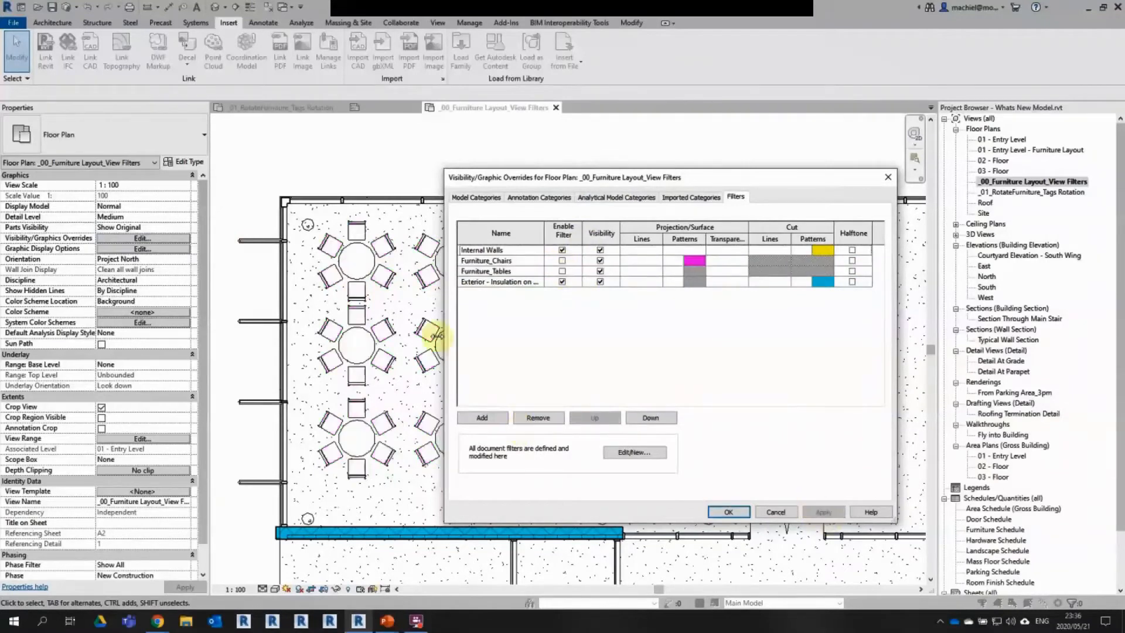
Step: Enable the Furniture_Tables and Furniture_Chairs filters in the floor plan's visibility/graphic overrides and apply the change
{"action": "left_click", "coordinate": [562, 270]}
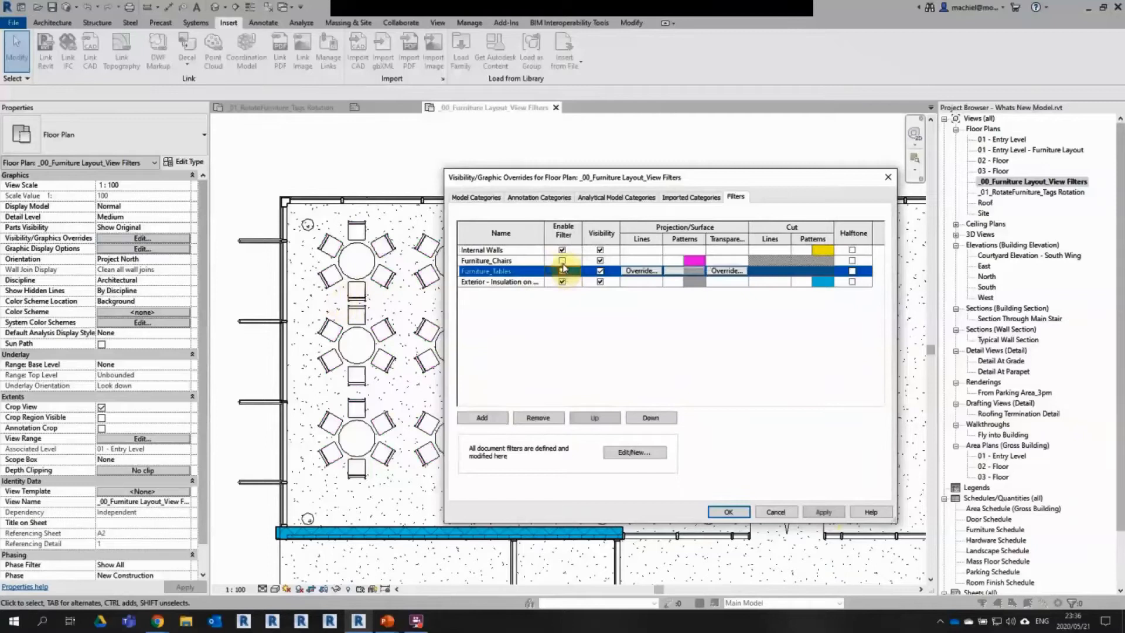
{"action": "left_click", "coordinate": [561, 260]}
{"action": "left_click", "coordinate": [822, 512]}
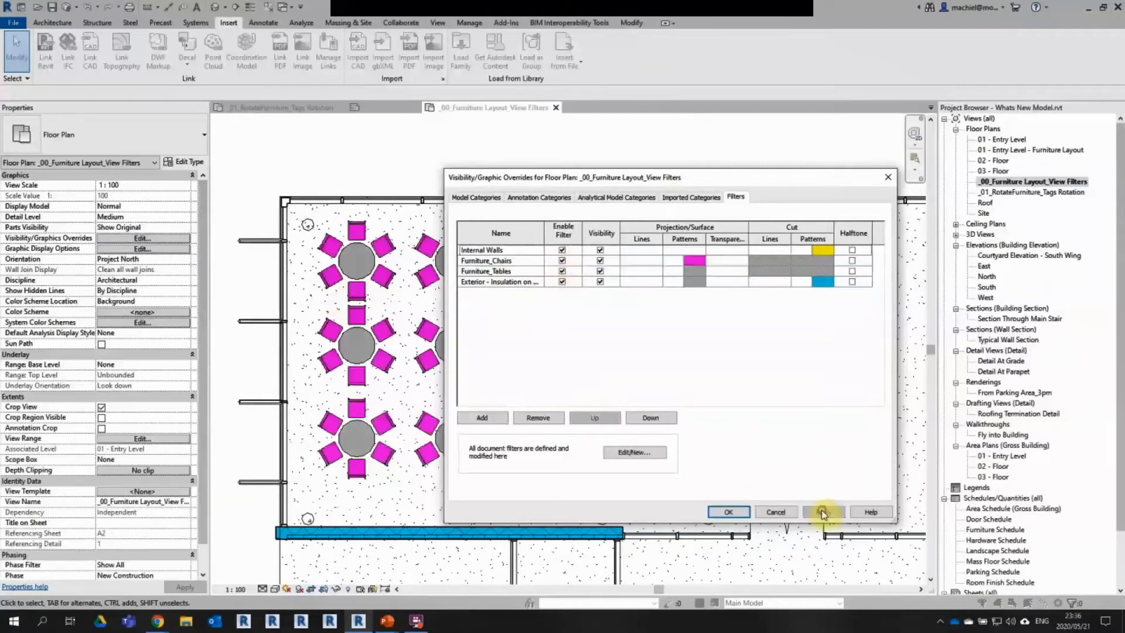
Step: Disable the Furniture_Chairs and Furniture_Tables filters again and close the visibility/graphic overrides with the change accepted
{"action": "left_click", "coordinate": [562, 260]}
{"action": "left_click", "coordinate": [562, 271]}
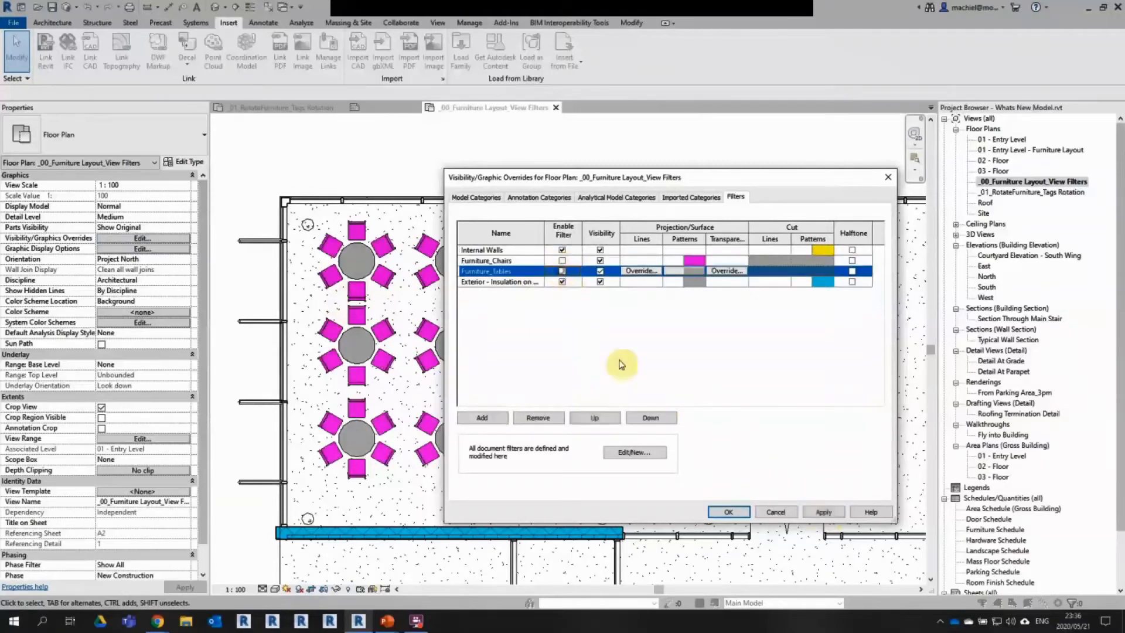
{"action": "left_click", "coordinate": [728, 512]}
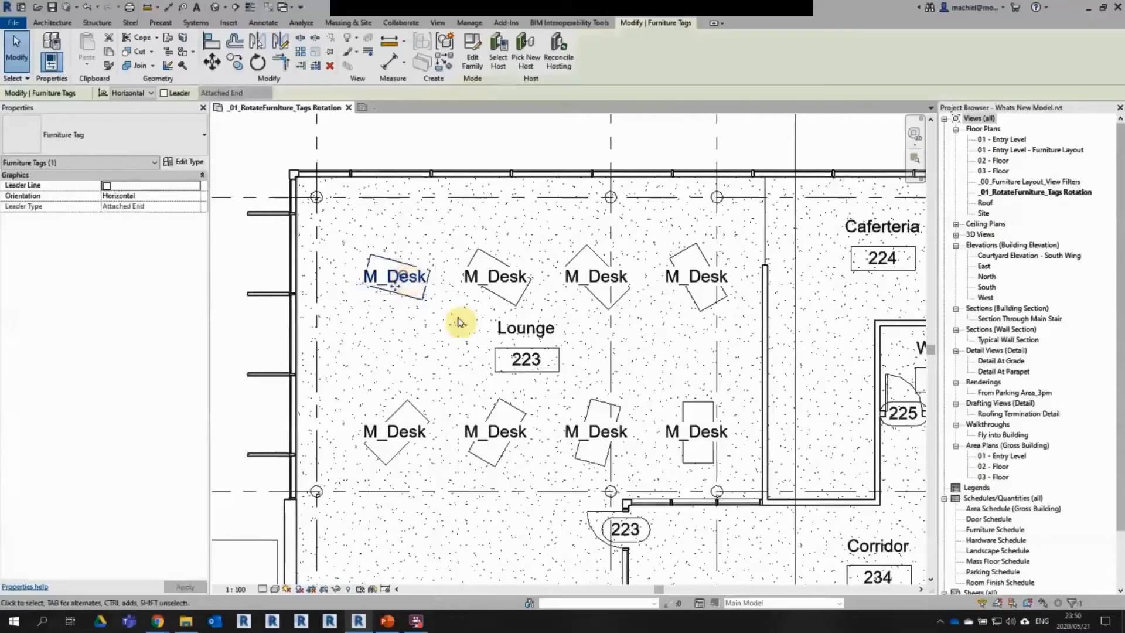
Step: Rotate the selected desk tag to vertical and back to horizontal, and check its Orientation options in the properties
{"action": "key", "text": "space"}
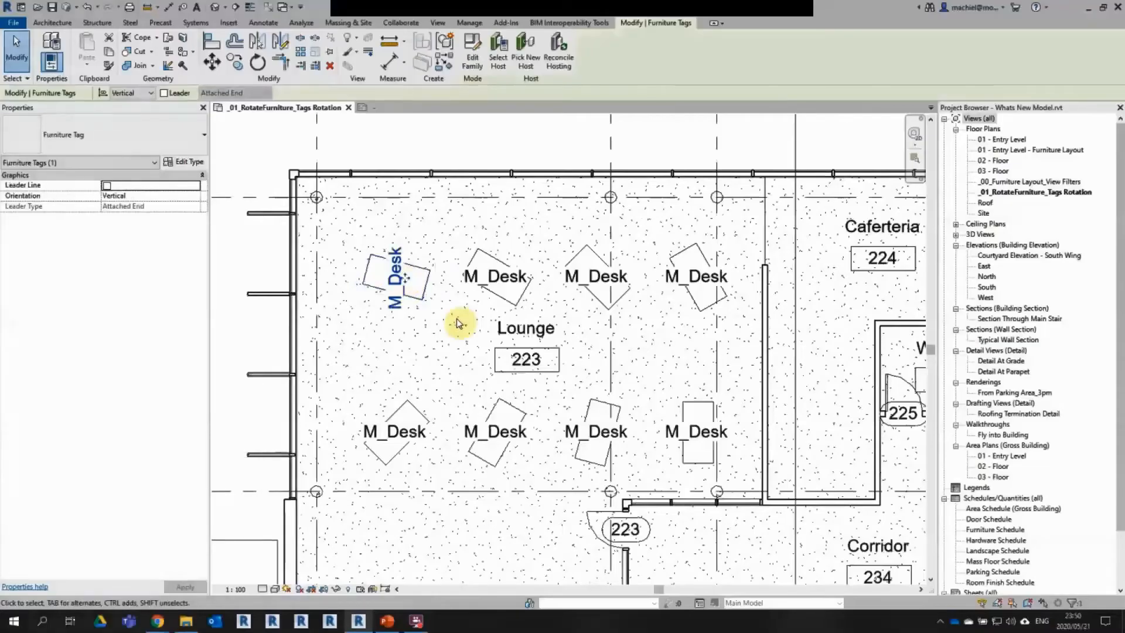
{"action": "key", "text": "space"}
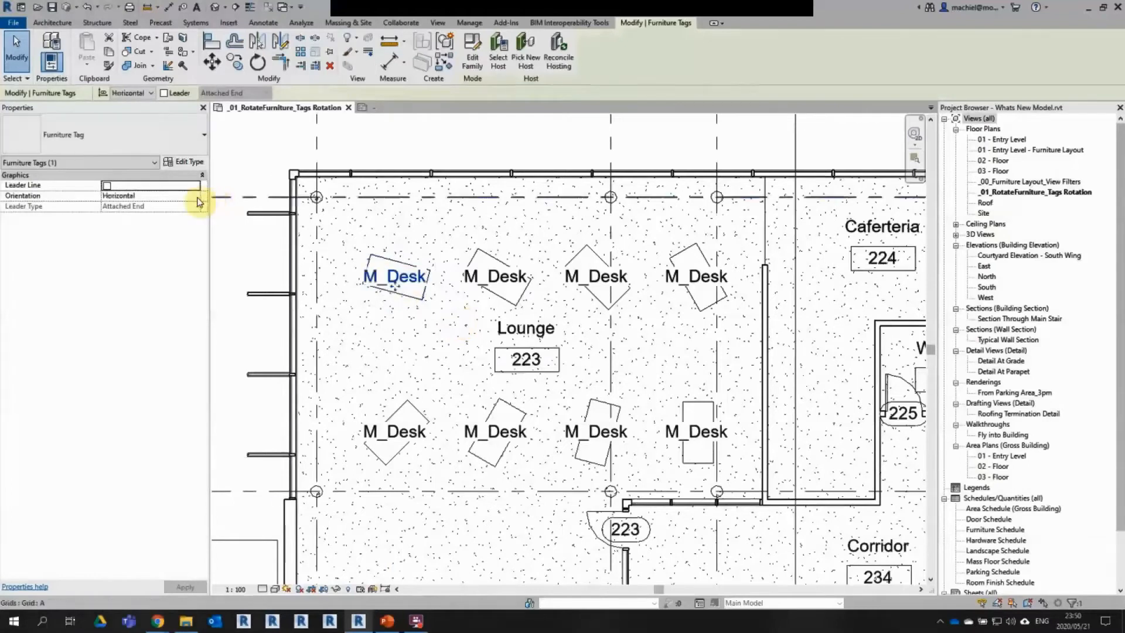
{"action": "left_click", "coordinate": [195, 197]}
{"action": "left_click", "coordinate": [196, 197]}
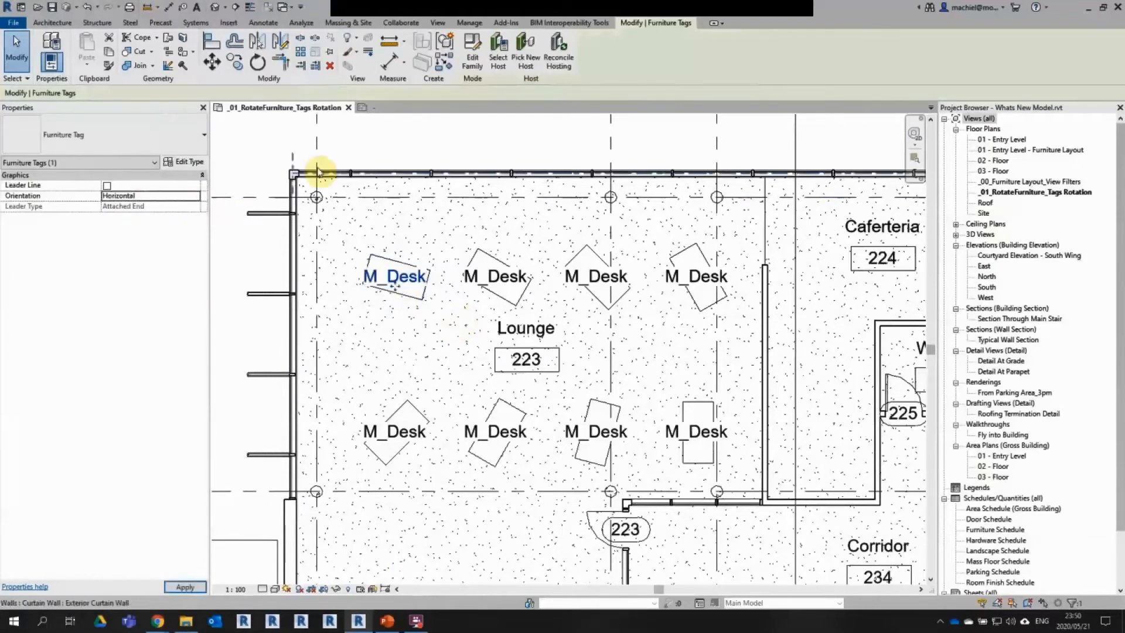
{"action": "left_click", "coordinate": [377, 122]}
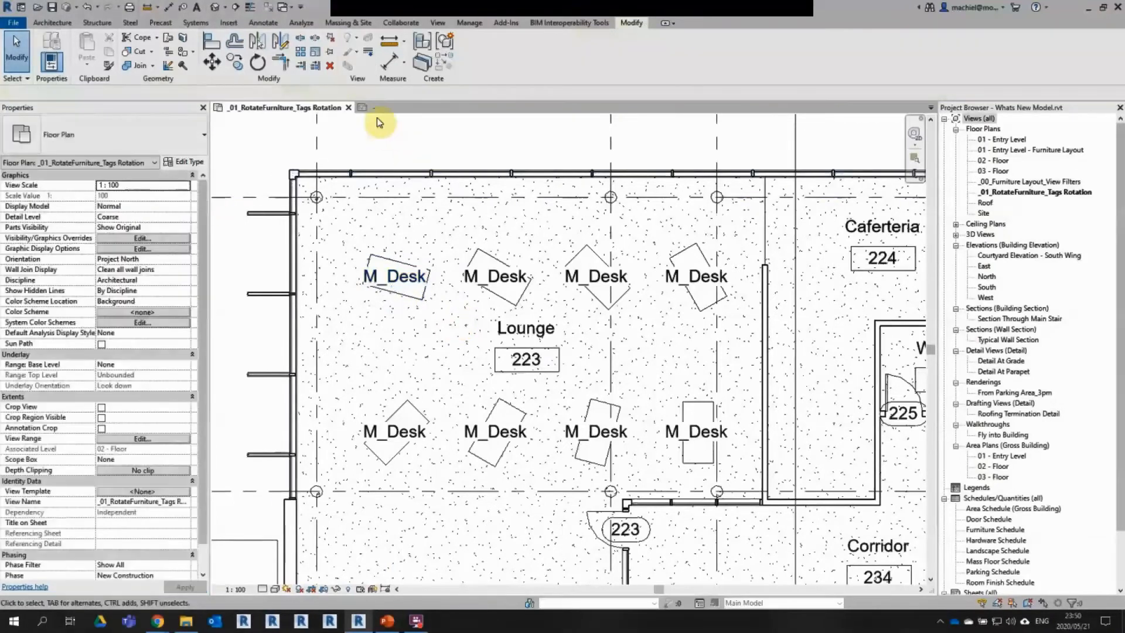
Step: Turn on Rotate with component in the furniture tag family, reload it overwriting the existing version, and inspect a desk tag
{"action": "left_click", "coordinate": [399, 274]}
{"action": "left_click", "coordinate": [476, 70]}
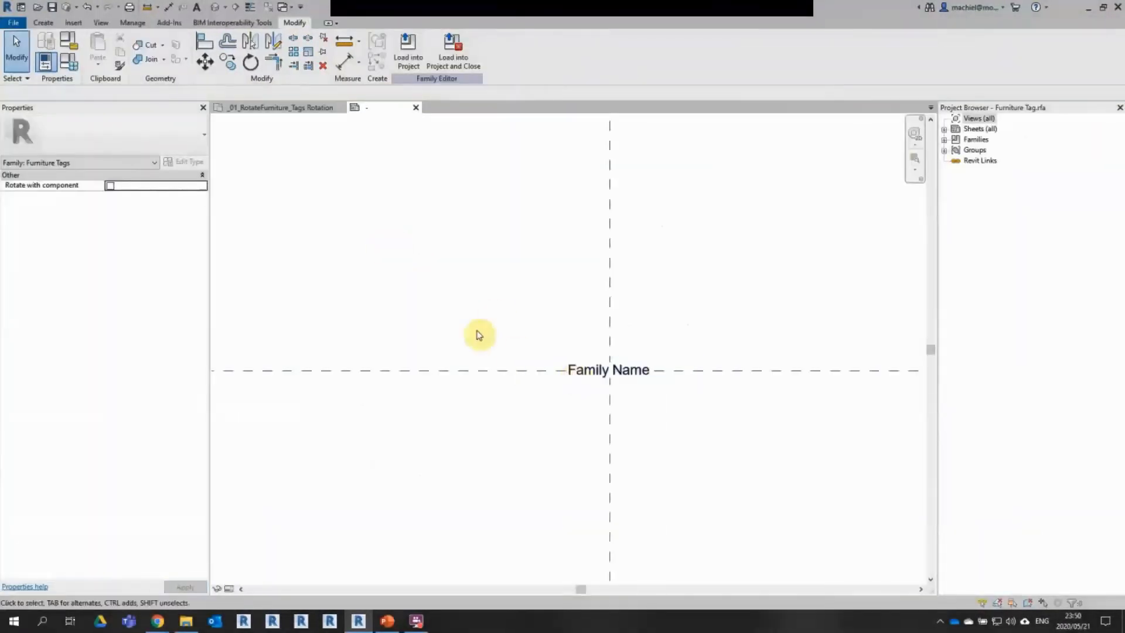
{"action": "left_click", "coordinate": [109, 187]}
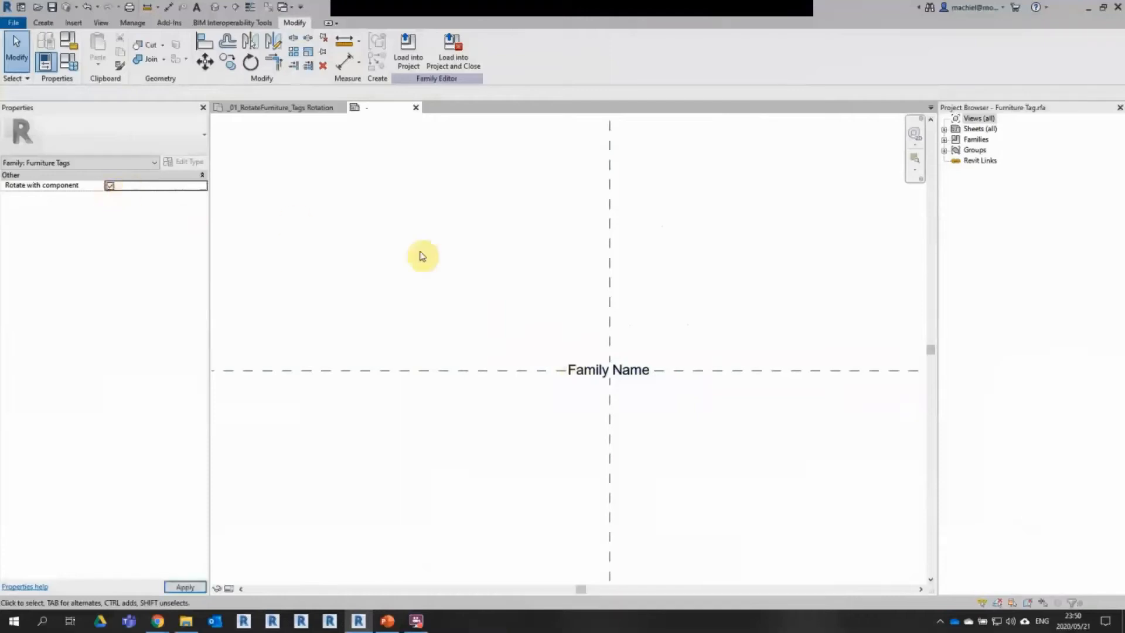
{"action": "left_click", "coordinate": [406, 68]}
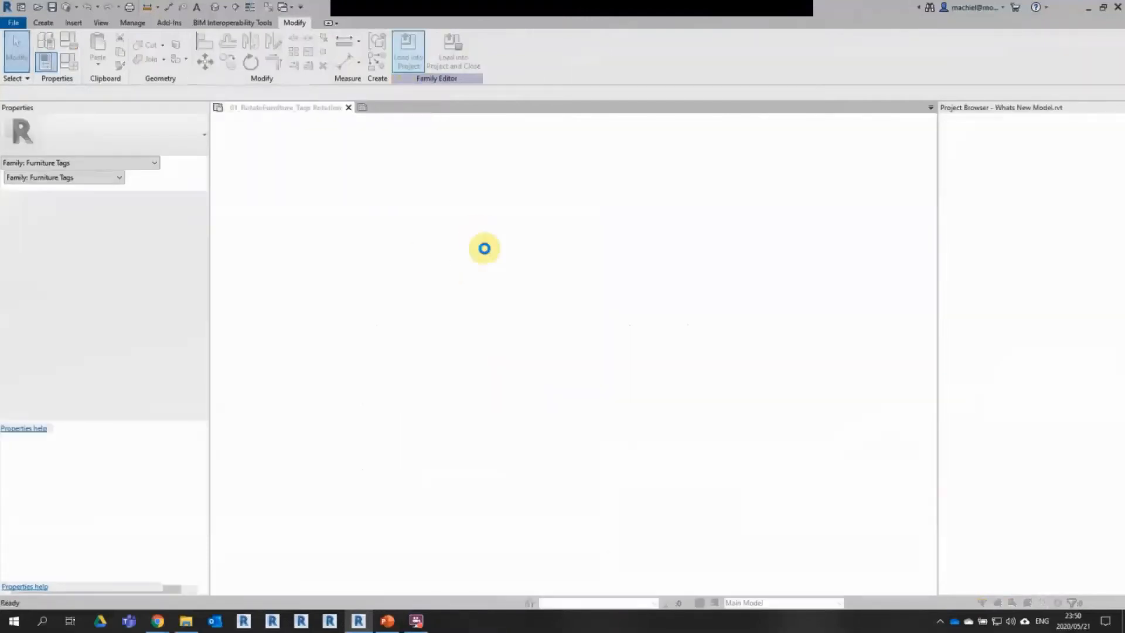
{"action": "left_click", "coordinate": [495, 276]}
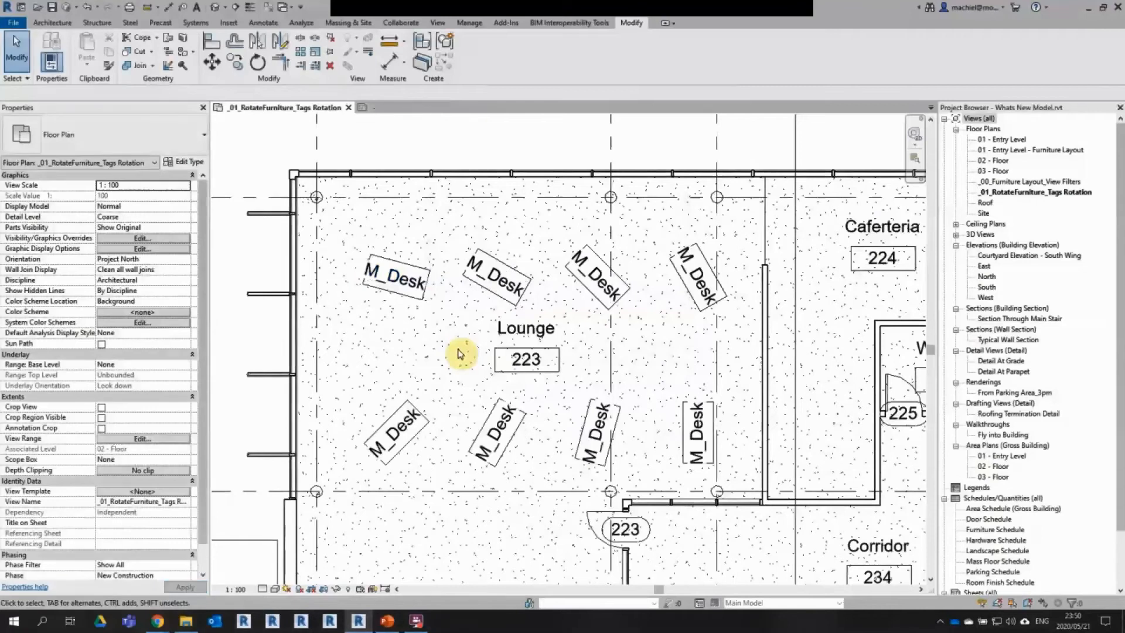
{"action": "left_click", "coordinate": [612, 434]}
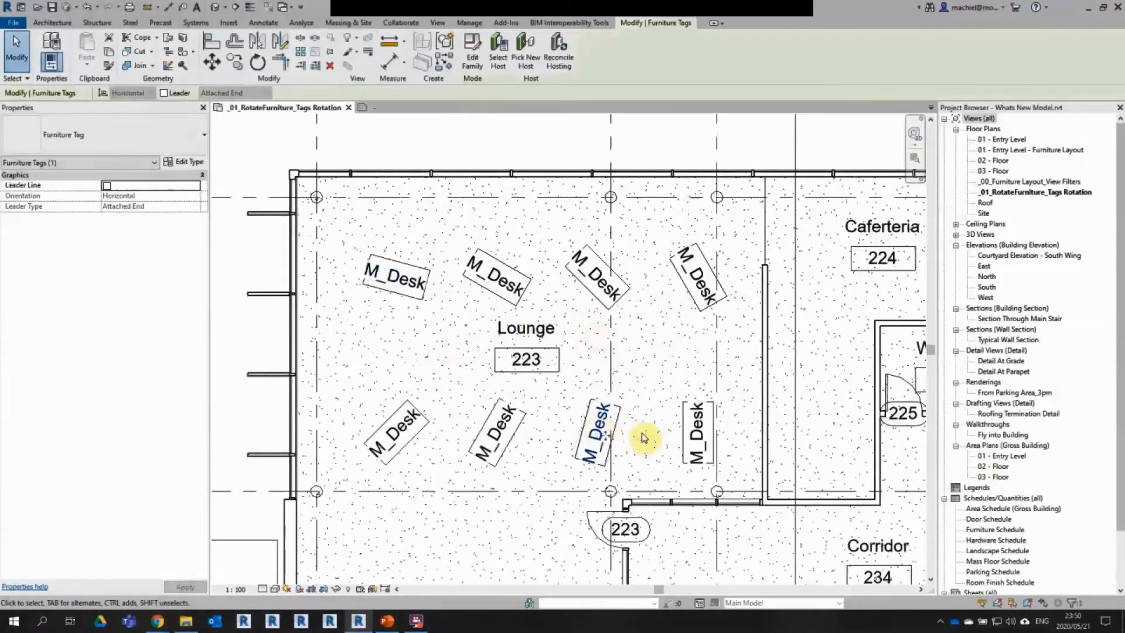
{"action": "left_click", "coordinate": [633, 388]}
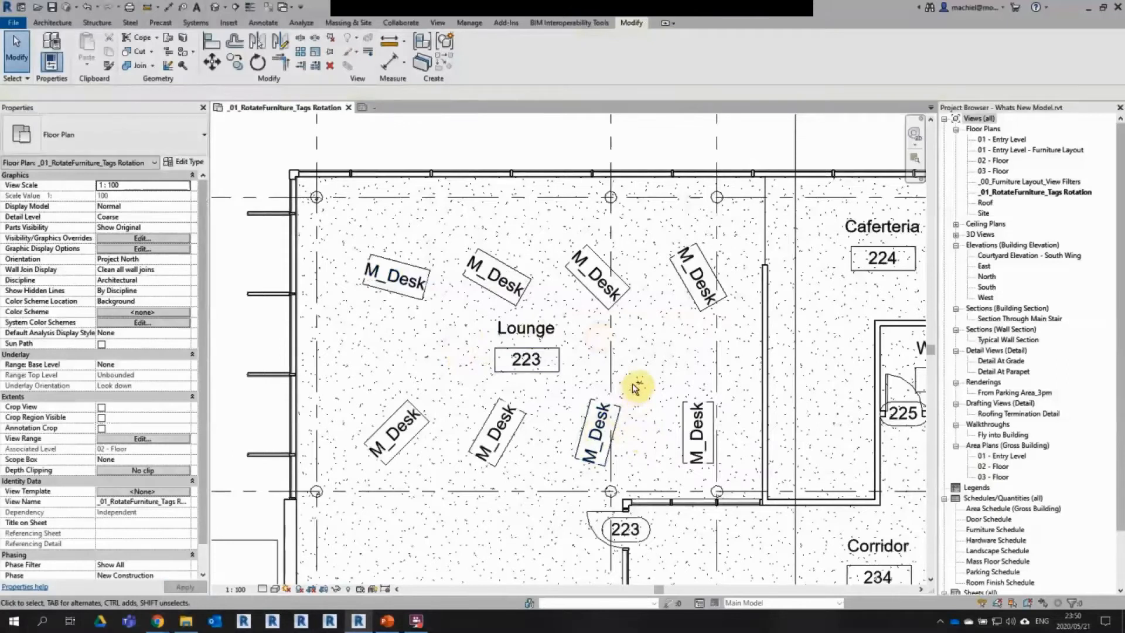
Step: Turn off Rotate with component in the furniture tag family and reload it, overwriting the existing version and its parameter values
{"action": "left_click", "coordinate": [385, 111]}
{"action": "left_click", "coordinate": [110, 186]}
{"action": "left_click", "coordinate": [406, 66]}
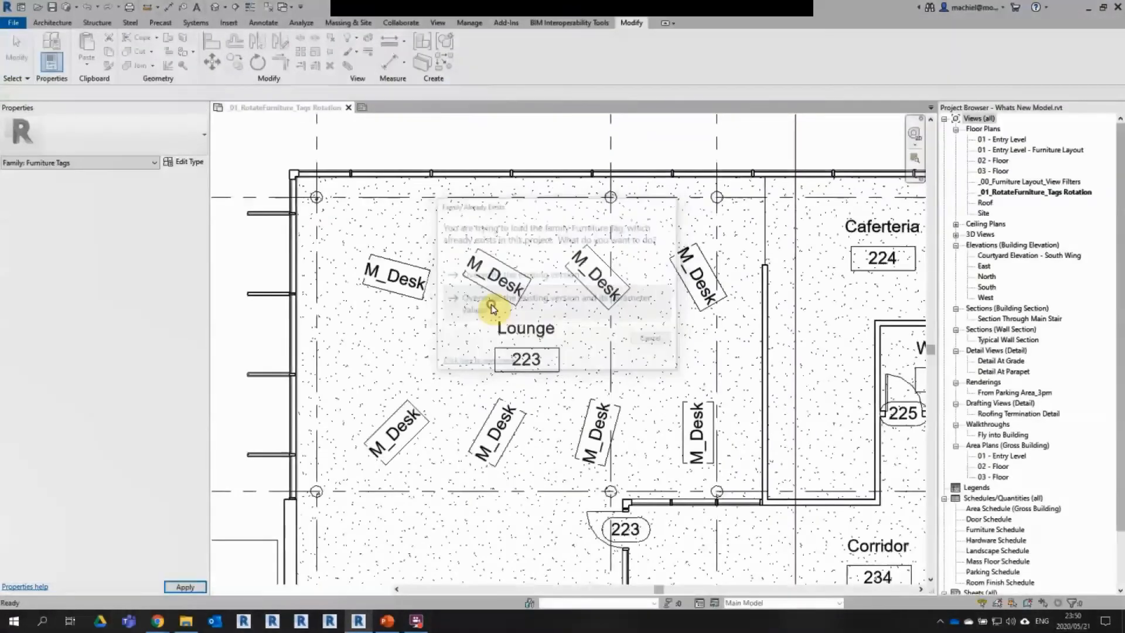
{"action": "left_click", "coordinate": [492, 305]}
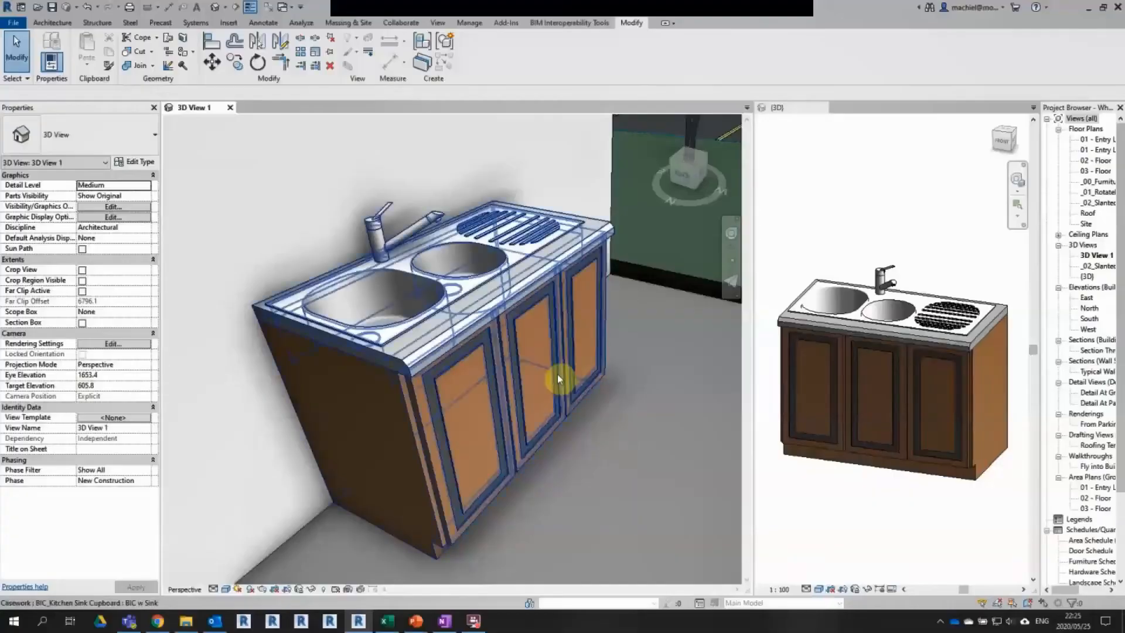
Step: Change the kitchen sink cupboard in 3D View 1 to the BIC w/o Sink type
{"action": "left_click", "coordinate": [504, 323]}
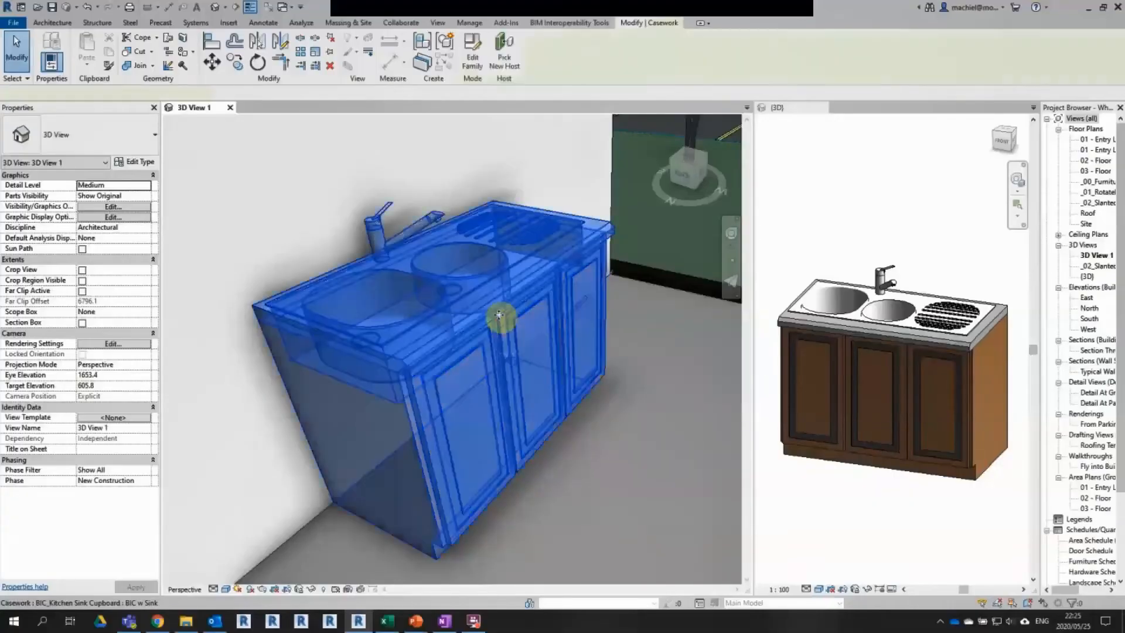
{"action": "left_click", "coordinate": [120, 146]}
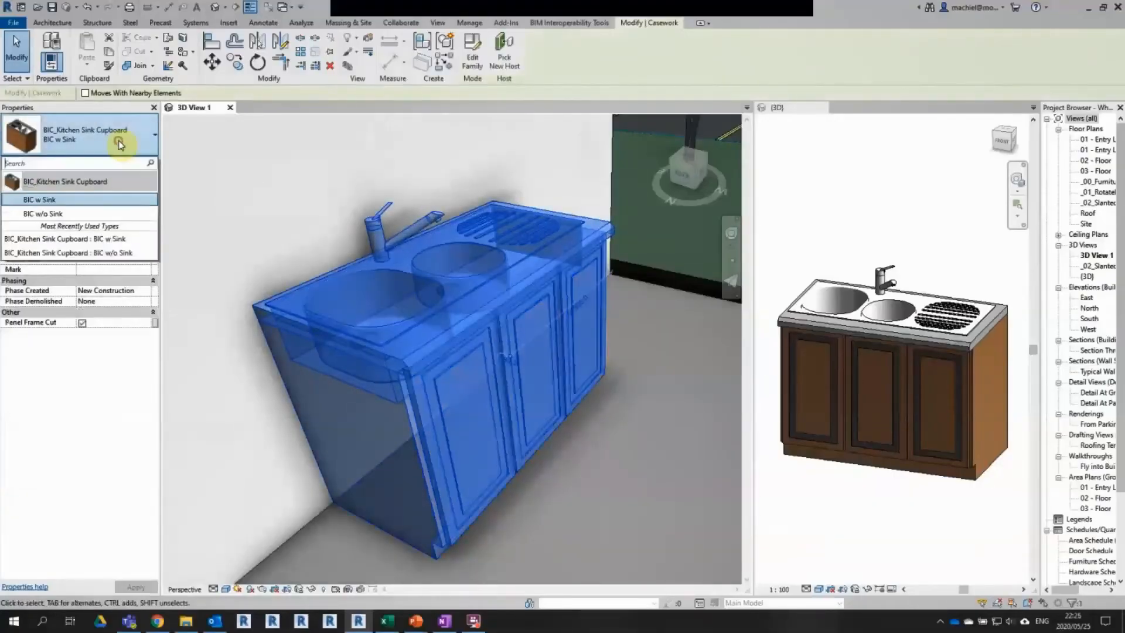
{"action": "left_click", "coordinate": [76, 210]}
{"action": "left_click", "coordinate": [609, 409]}
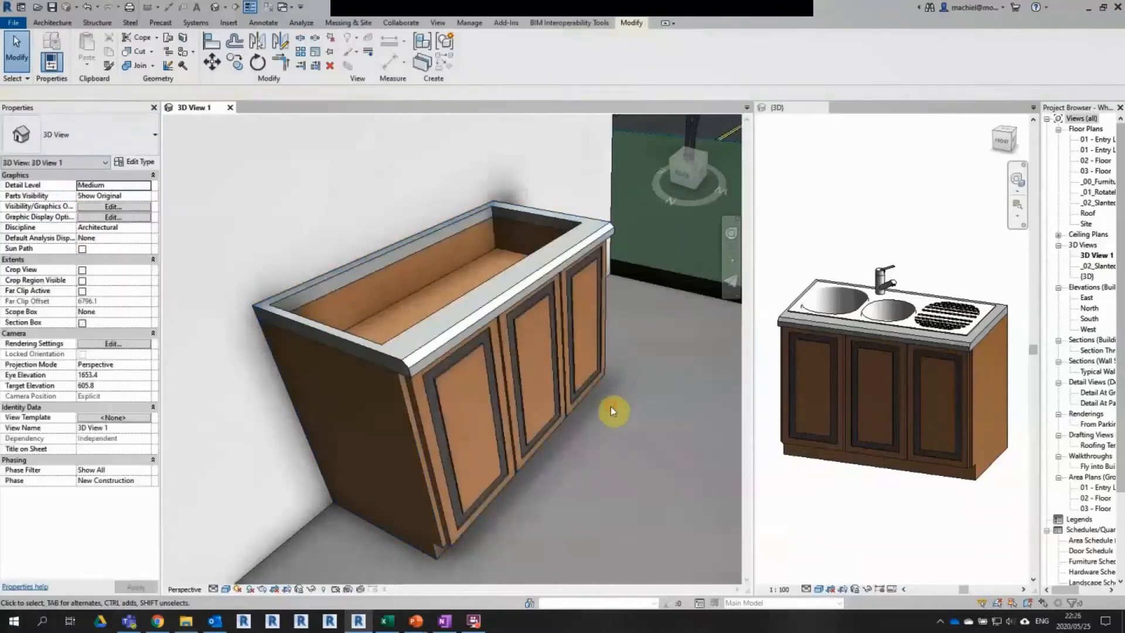
Step: Associate the sink void extrusion's Cuts Geometry with the sink void parameter and reload the family, overwriting the existing version and its parameter values
{"action": "left_click", "coordinate": [828, 512]}
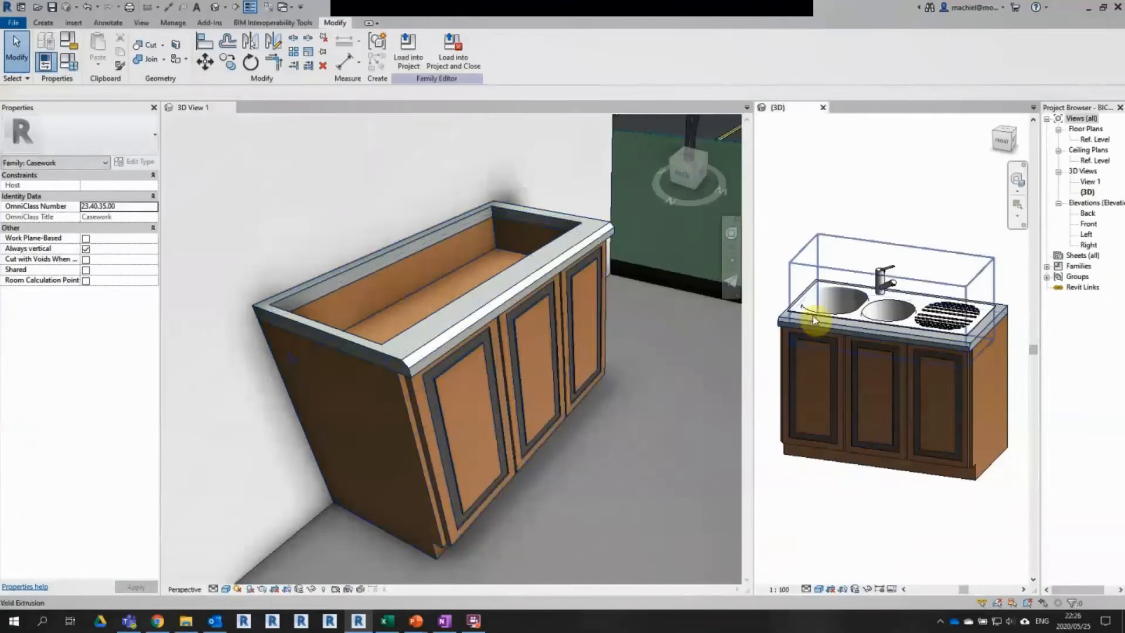
{"action": "left_click", "coordinate": [813, 315]}
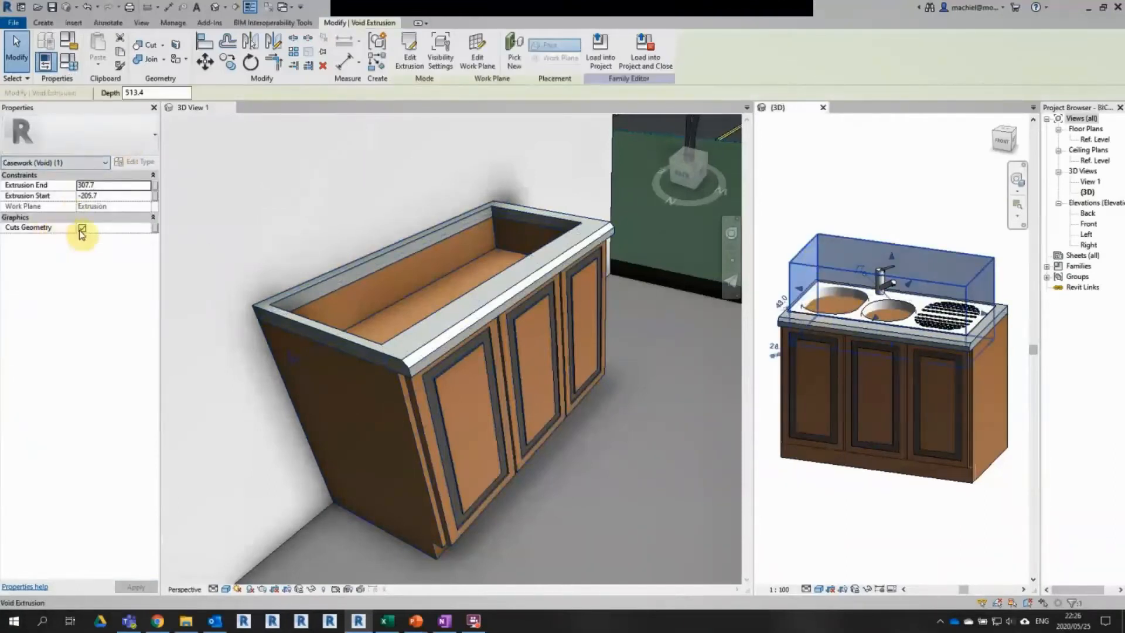
{"action": "left_click", "coordinate": [156, 228]}
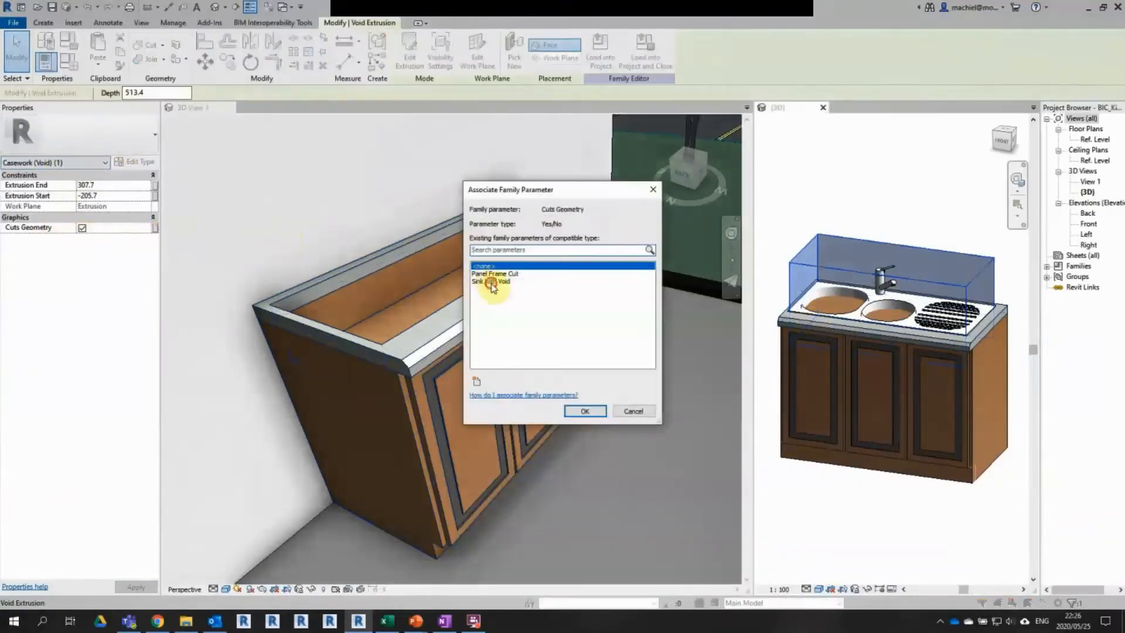
{"action": "left_click", "coordinate": [491, 281]}
{"action": "left_click", "coordinate": [584, 410]}
{"action": "left_click", "coordinate": [803, 473]}
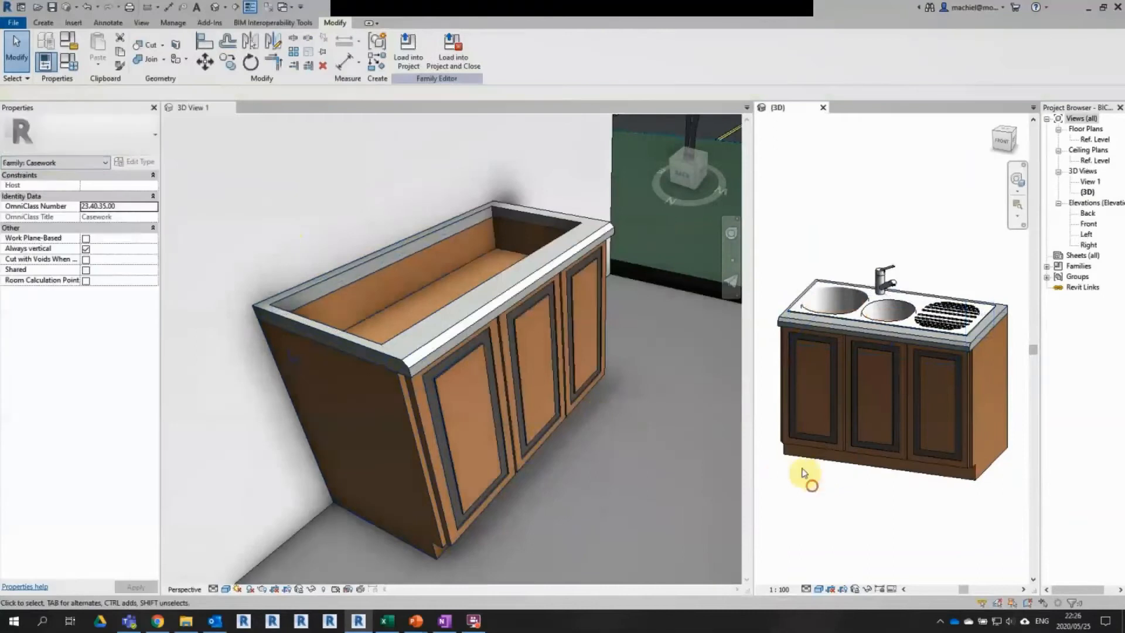
{"action": "left_click", "coordinate": [409, 51]}
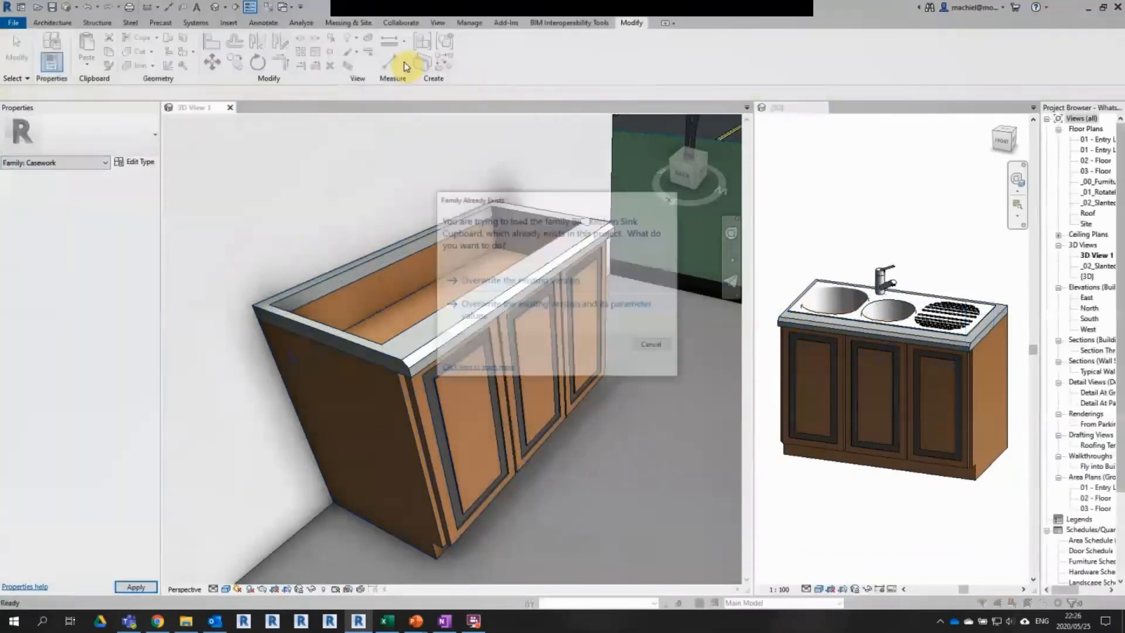
{"action": "left_click", "coordinate": [499, 312]}
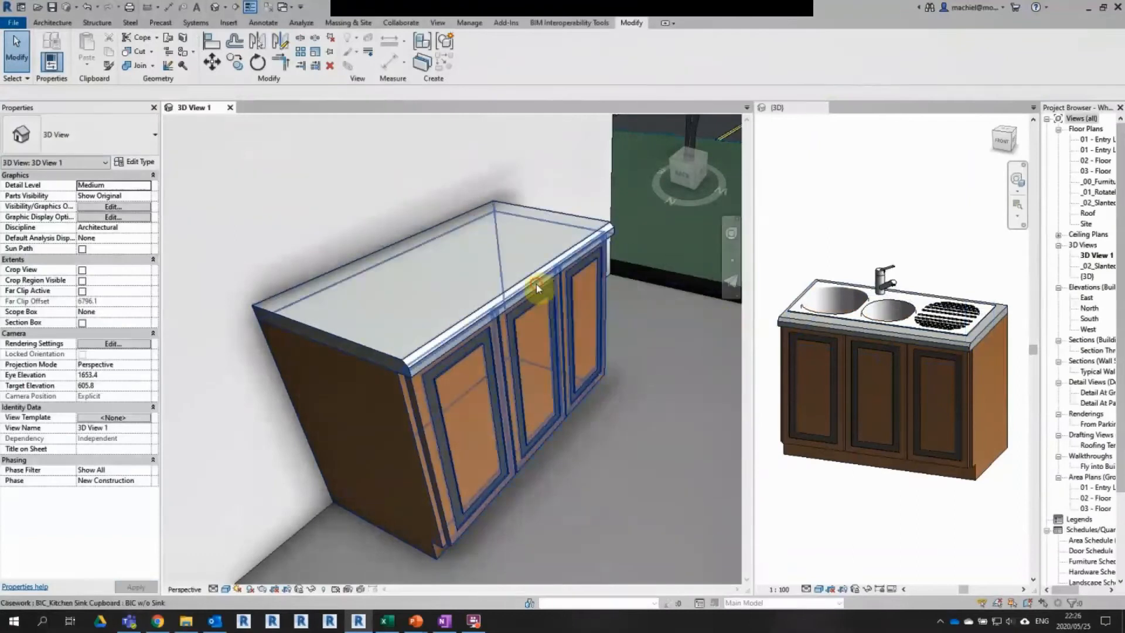
Step: Switch the cupboard to the BIC w Sink type and back to BIC w/o Sink to test the void cut
{"action": "left_click", "coordinate": [536, 284]}
{"action": "left_click", "coordinate": [112, 133]}
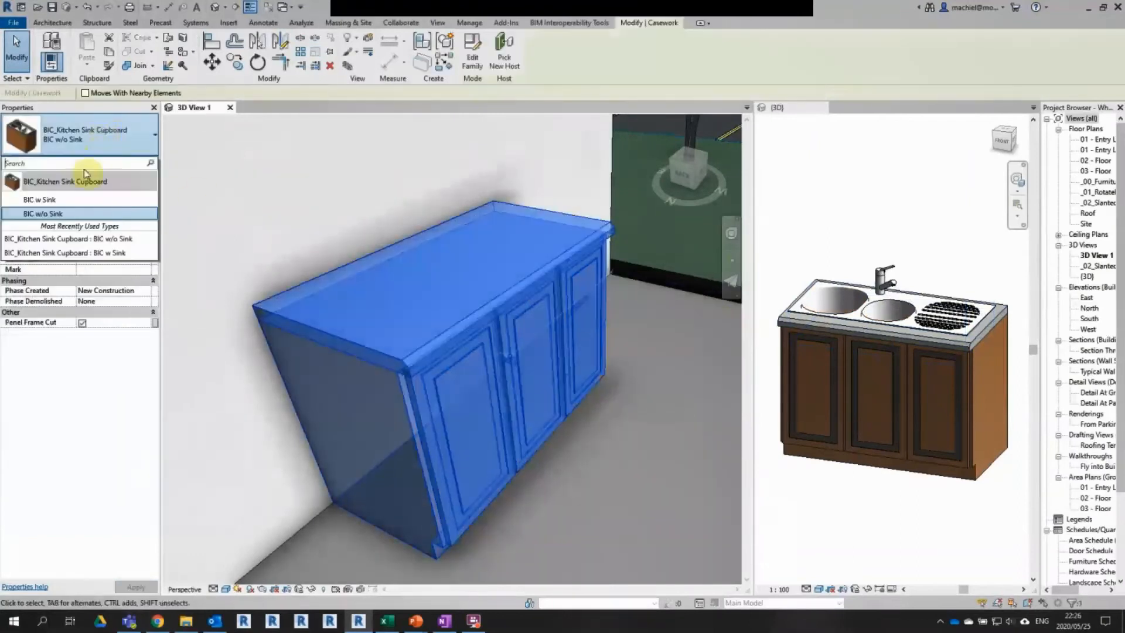
{"action": "left_click", "coordinate": [65, 200]}
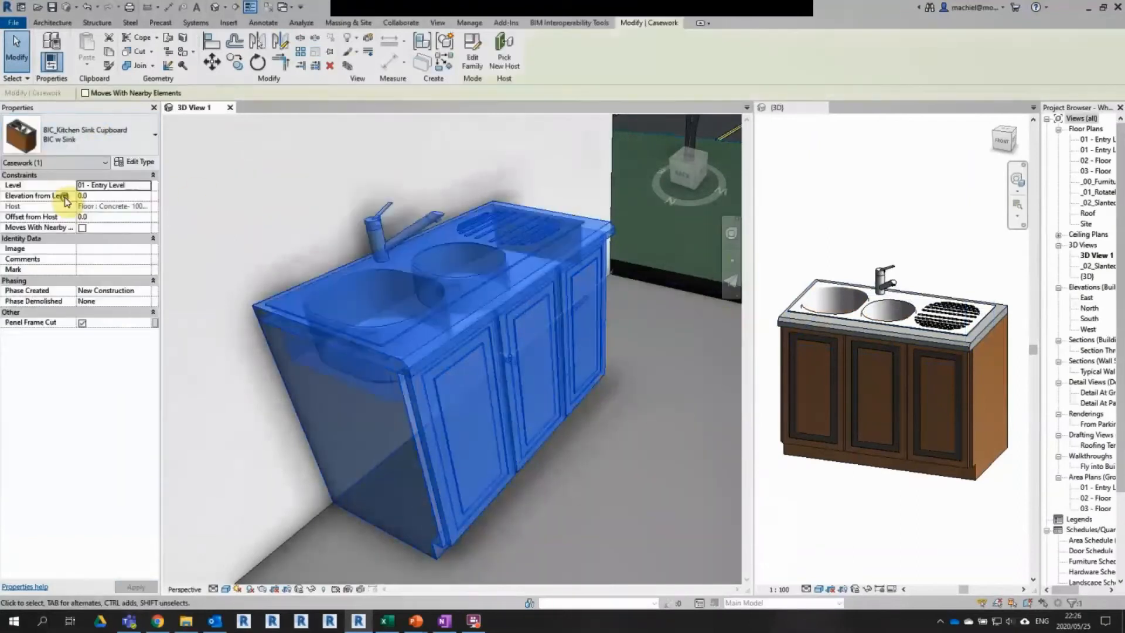
{"action": "left_click", "coordinate": [129, 144]}
{"action": "left_click", "coordinate": [59, 211]}
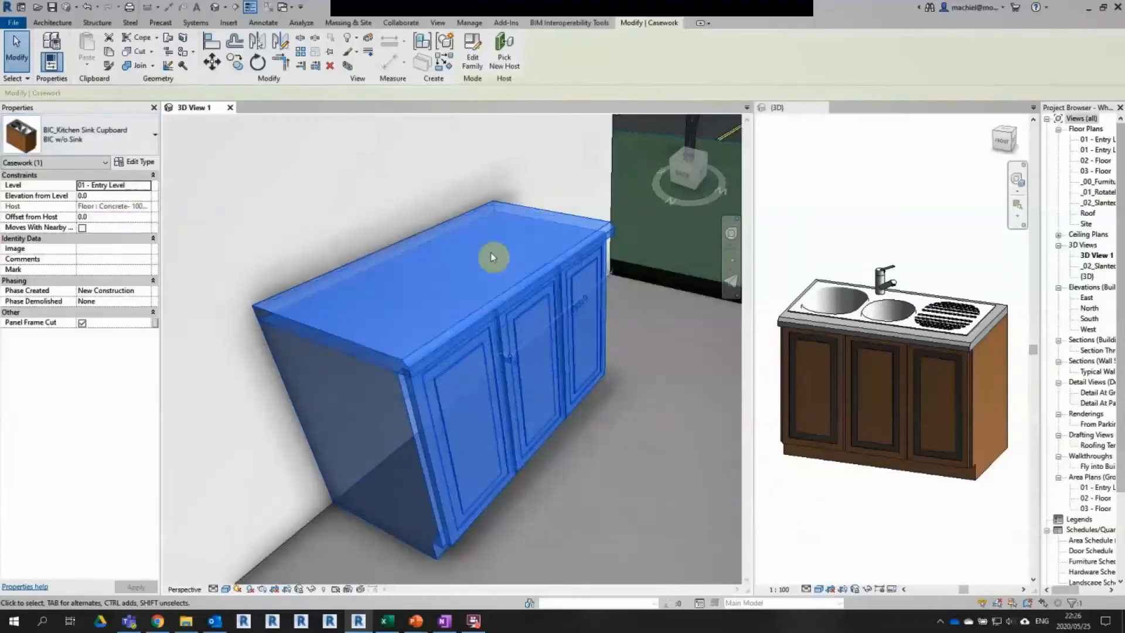
{"action": "left_click", "coordinate": [629, 297]}
Step: Turn off Panel Frame Cut for the cupboard and check its door fronts
{"action": "middle_click_drag", "start_coordinate": [624, 306], "coordinate": [497, 290], "text": "shift"}
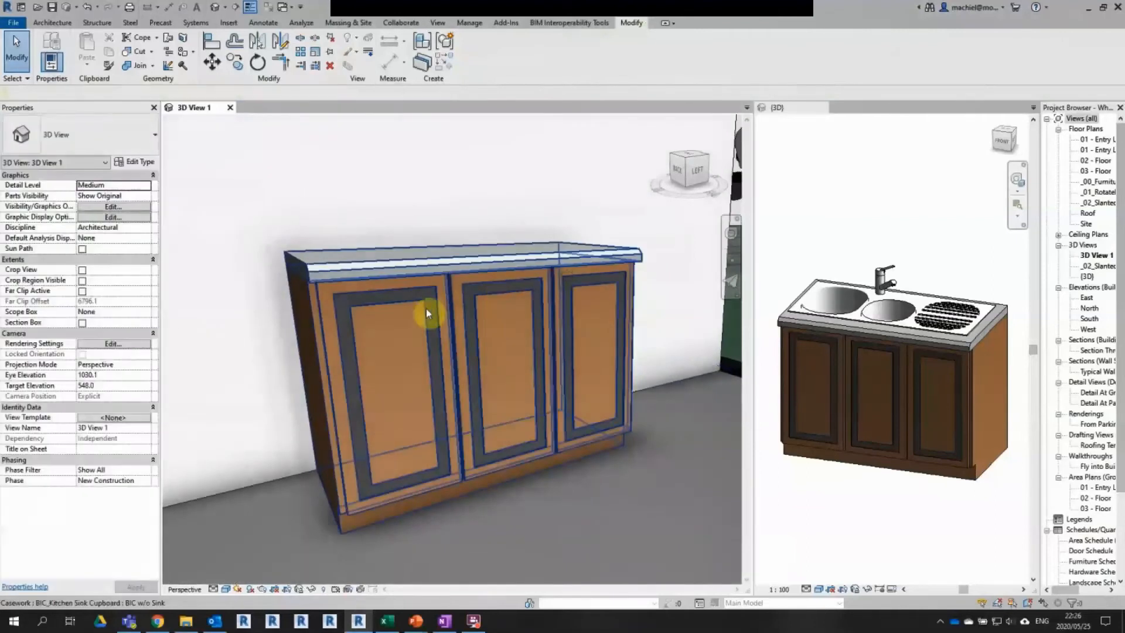
{"action": "left_click", "coordinate": [422, 308]}
{"action": "left_click", "coordinate": [82, 322]}
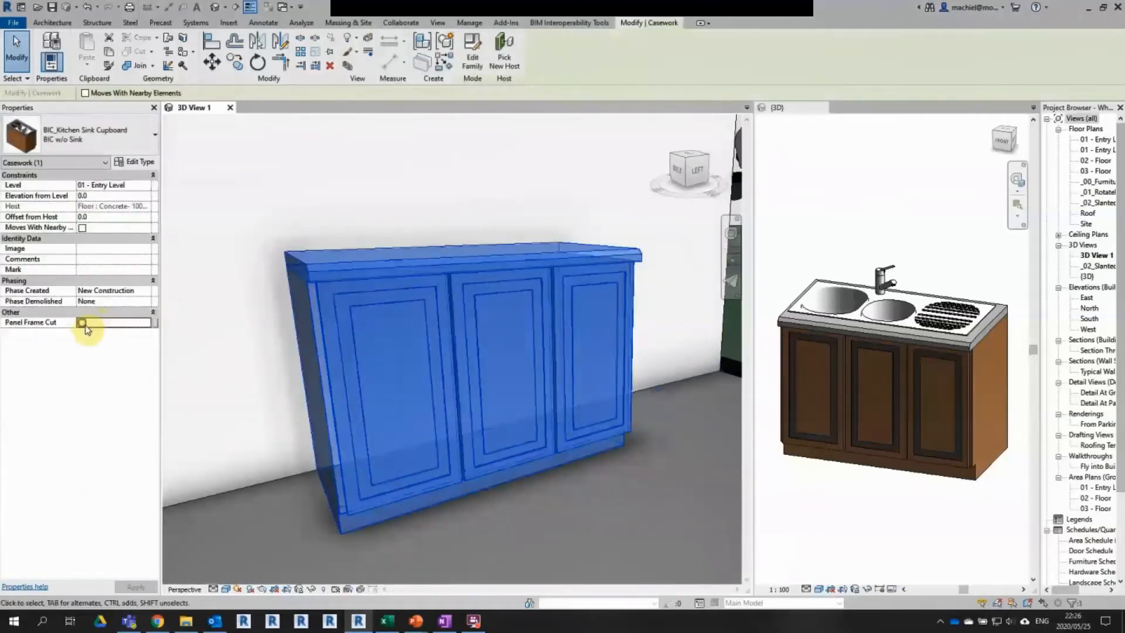
{"action": "left_click", "coordinate": [293, 523]}
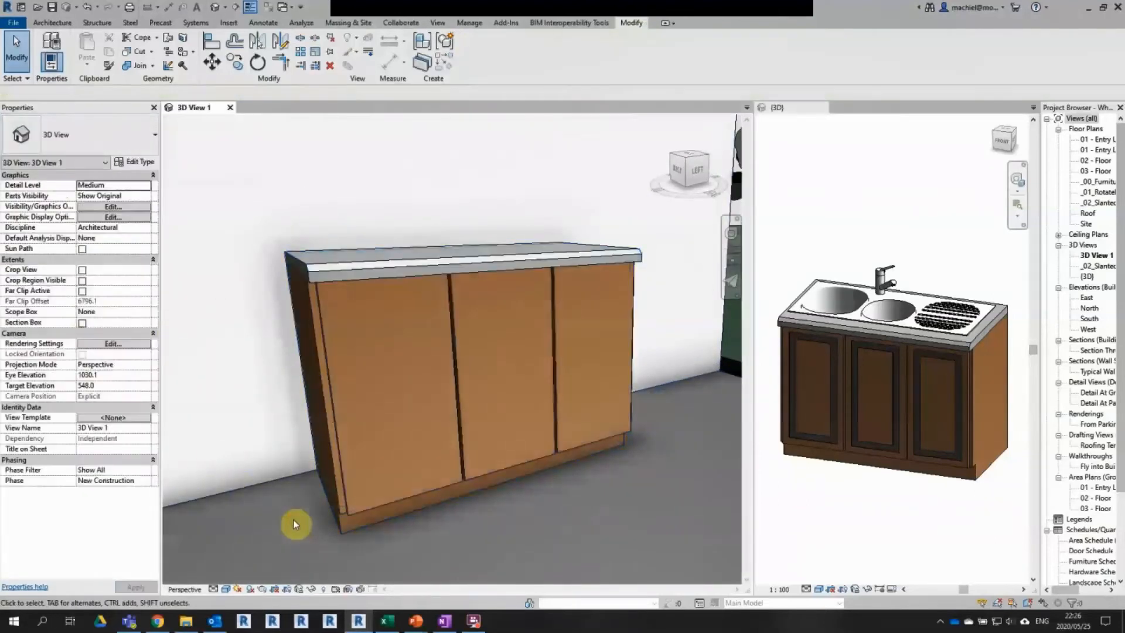
Step: Turn Panel Frame Cut back on for the cupboard
{"action": "left_click", "coordinate": [326, 465]}
{"action": "left_click", "coordinate": [82, 323]}
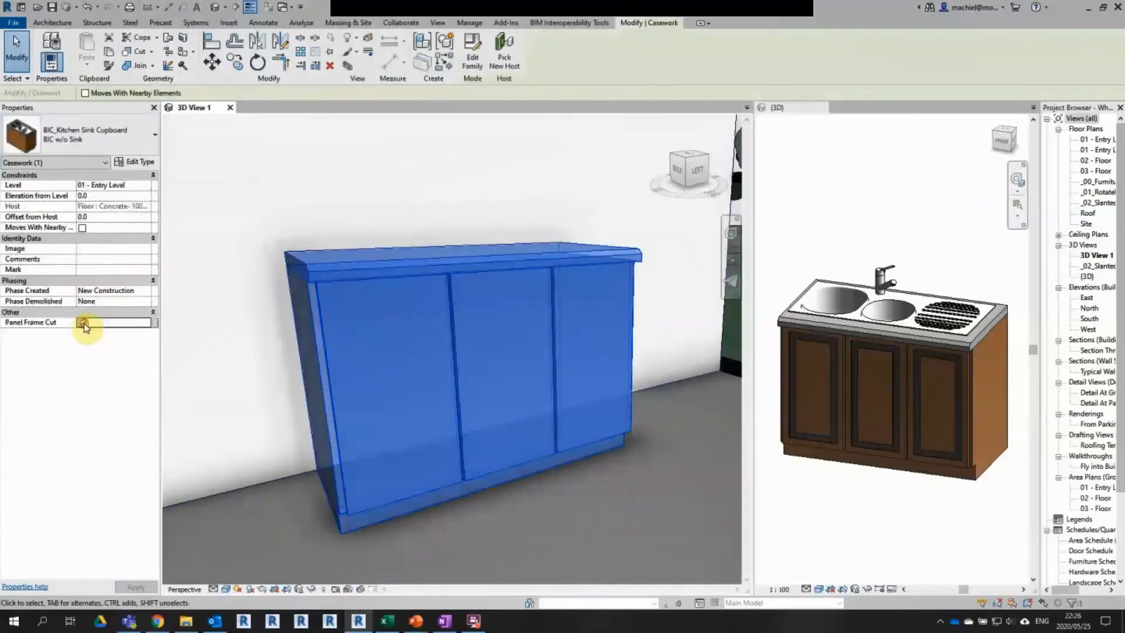
{"action": "left_click", "coordinate": [302, 505]}
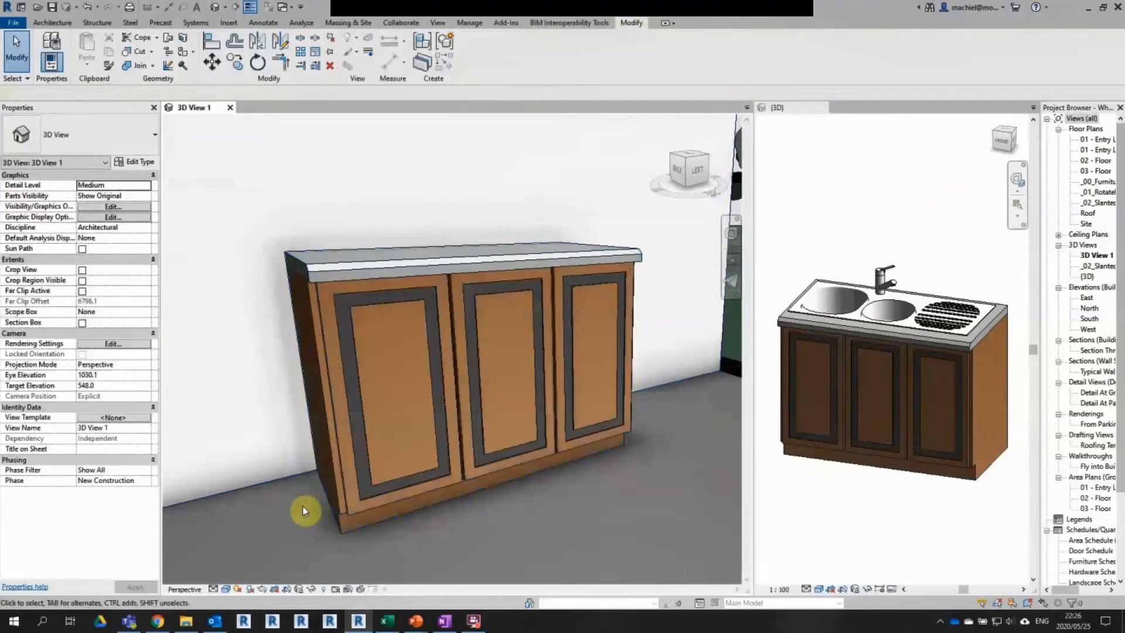
{"action": "middle_click_drag", "start_coordinate": [302, 505], "coordinate": [614, 435], "text": "shift"}
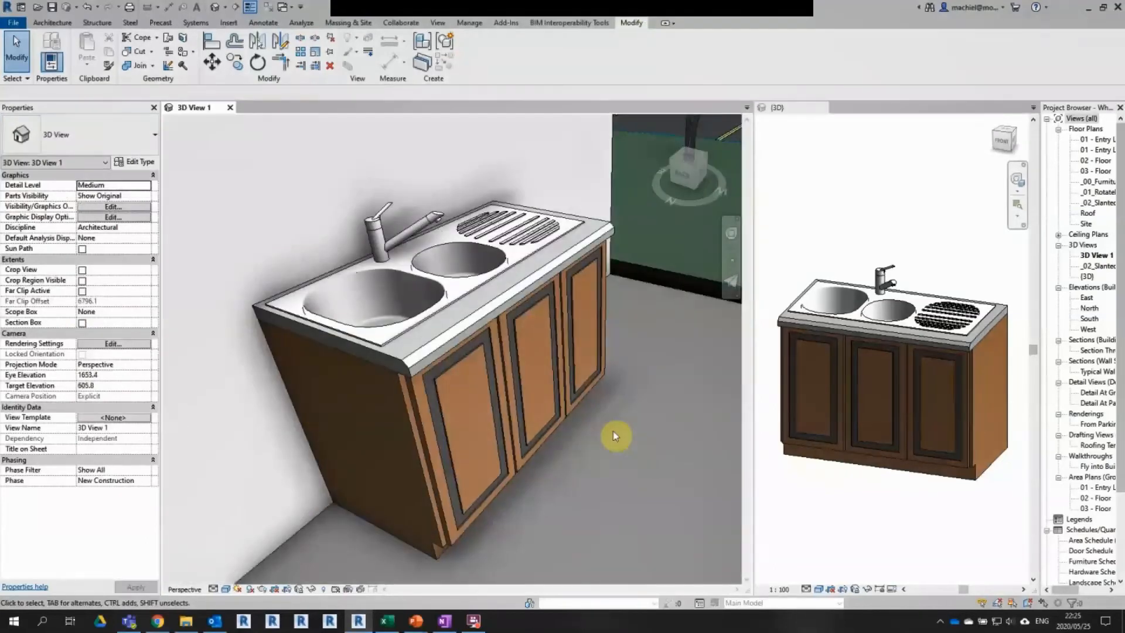
{"action": "left_click", "coordinate": [503, 321]}
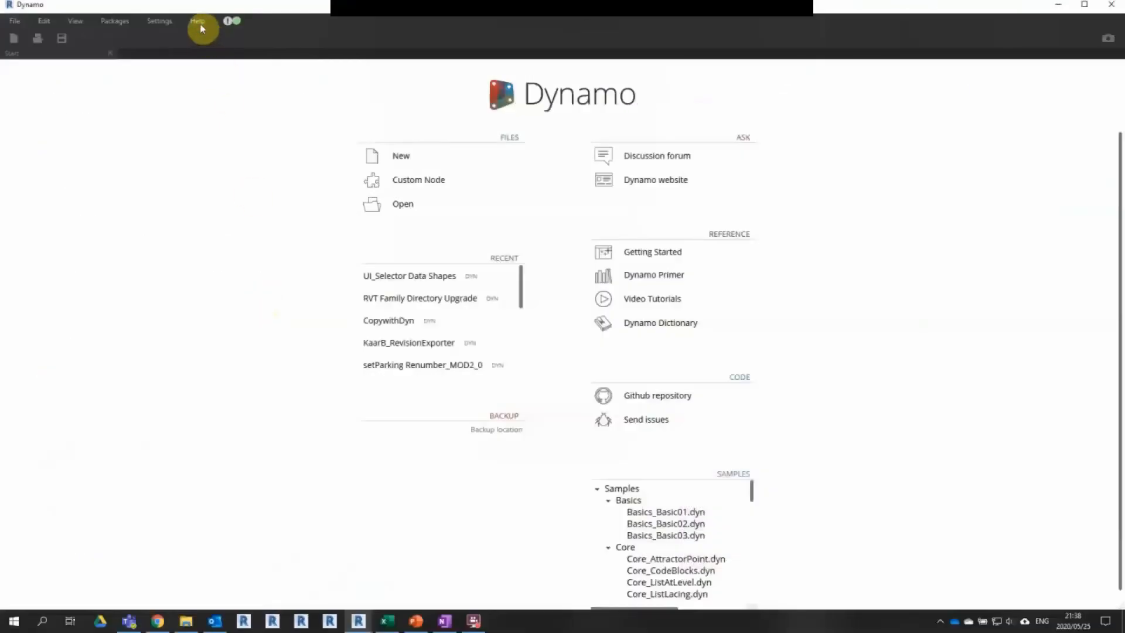
Step: Check the installed Dynamo Core and Dynamo Revit versions in the program's About information
{"action": "left_click", "coordinate": [199, 23]}
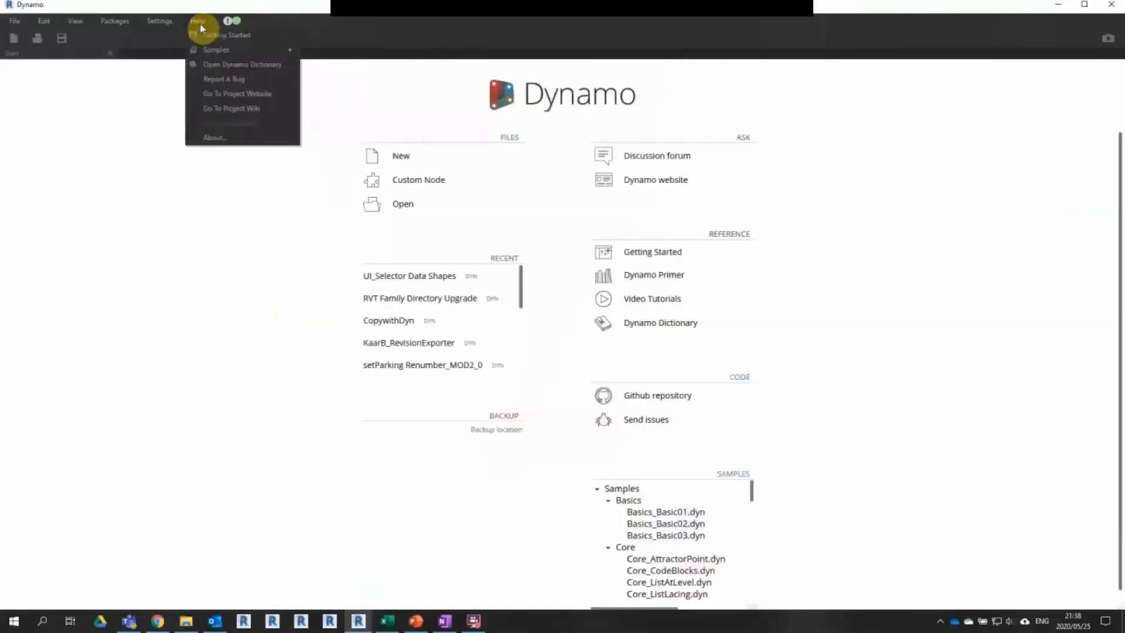
{"action": "left_click", "coordinate": [223, 139]}
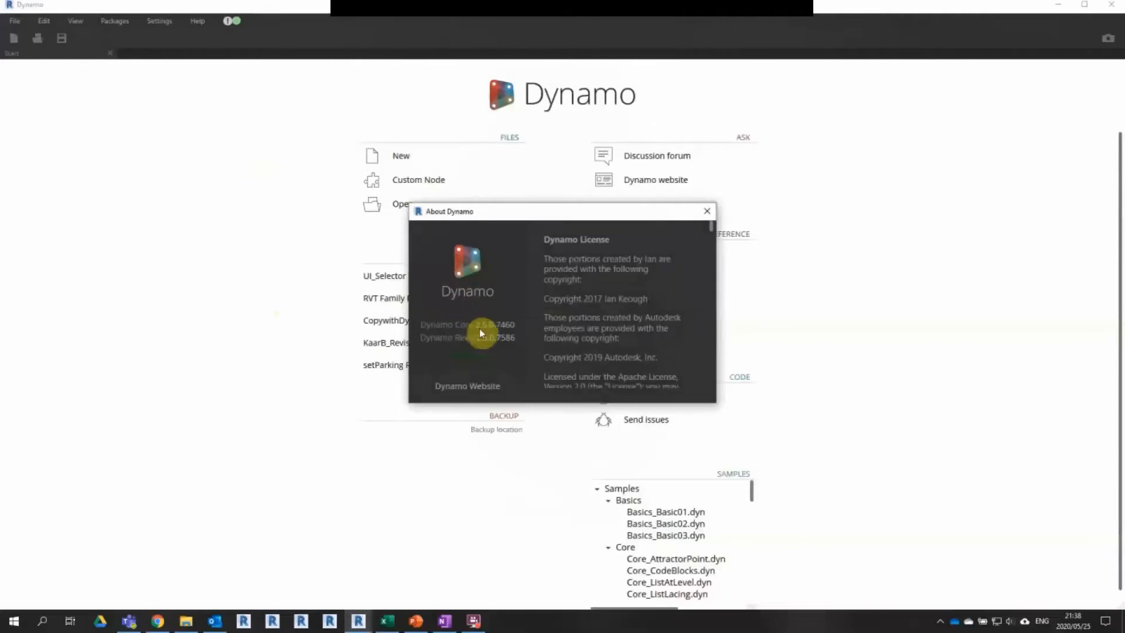
{"action": "left_click", "coordinate": [707, 216]}
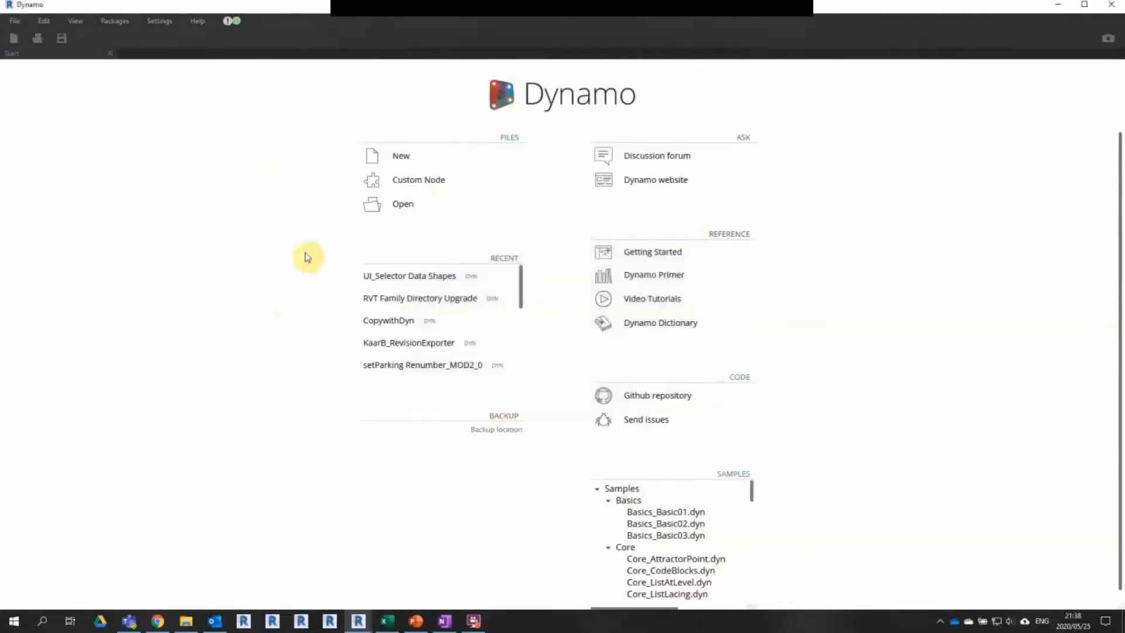
Step: Open the recent graph UI_Selector Data Shapes and examine its unresolved UI.RadioButtons Data node
{"action": "left_click", "coordinate": [393, 285]}
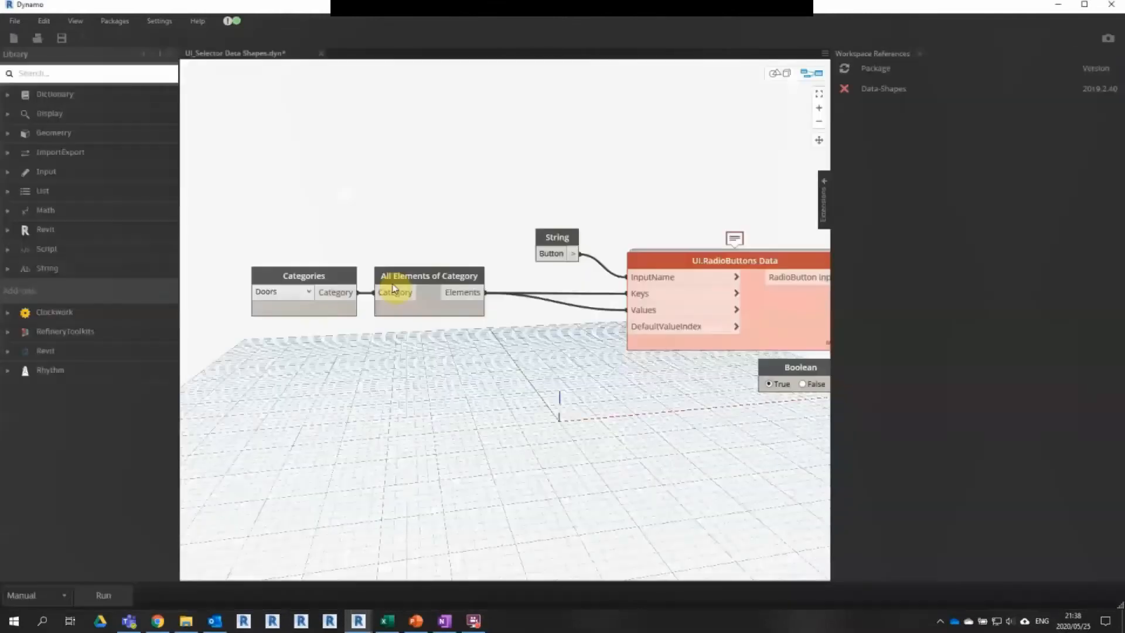
{"action": "middle_click_drag", "start_coordinate": [622, 377], "coordinate": [414, 382]}
{"action": "scroll", "coordinate": [414, 382], "scroll_direction": "up", "scroll_amount": 2}
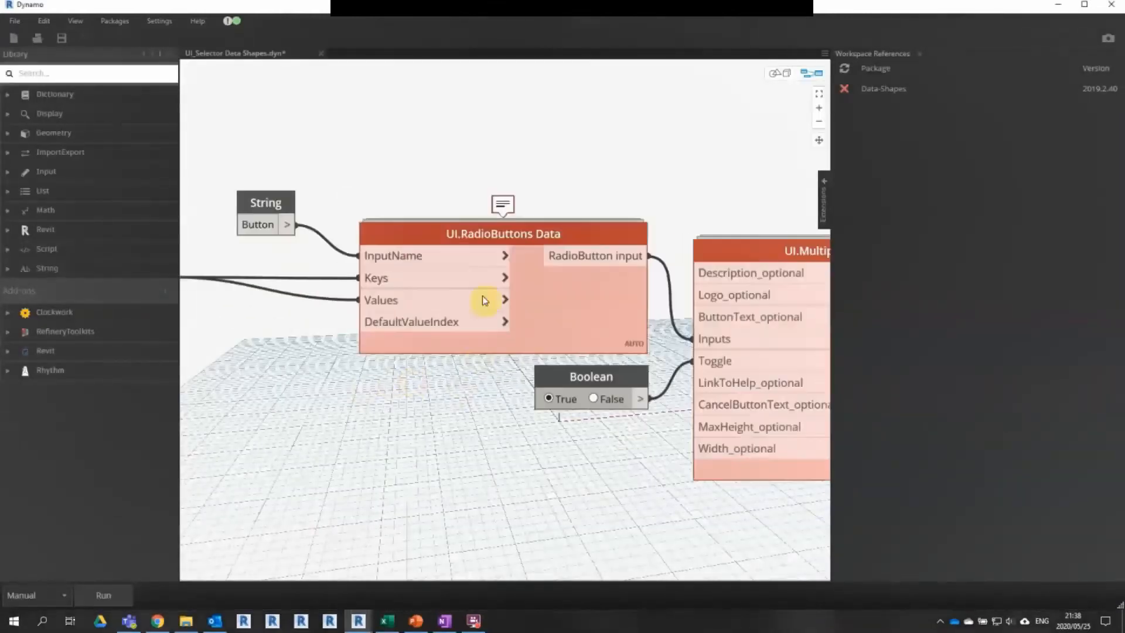
Step: Install the missing Data-Shapes package in the graph's specified version 2019.2.40 from the workspace references
{"action": "left_click", "coordinate": [881, 89]}
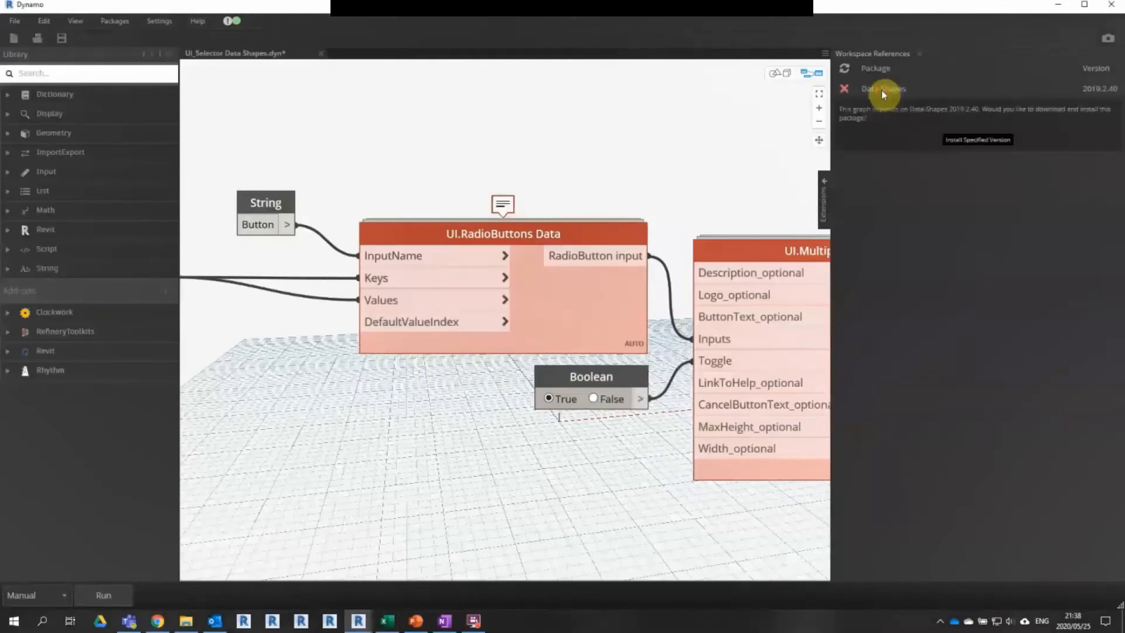
{"action": "left_click", "coordinate": [976, 141]}
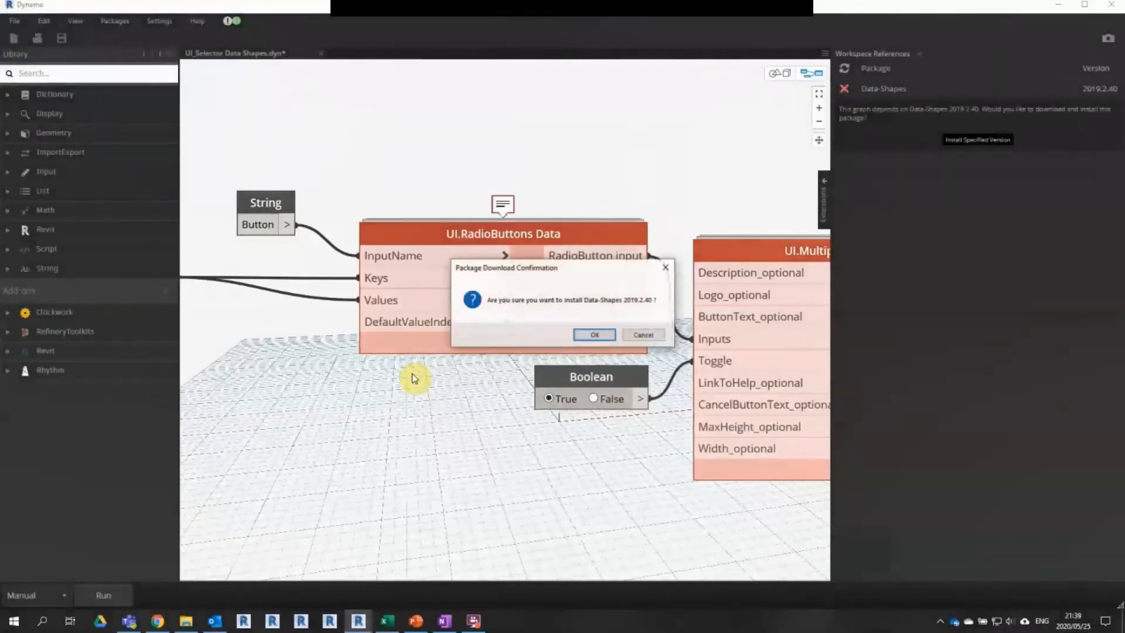
{"action": "left_click", "coordinate": [591, 337]}
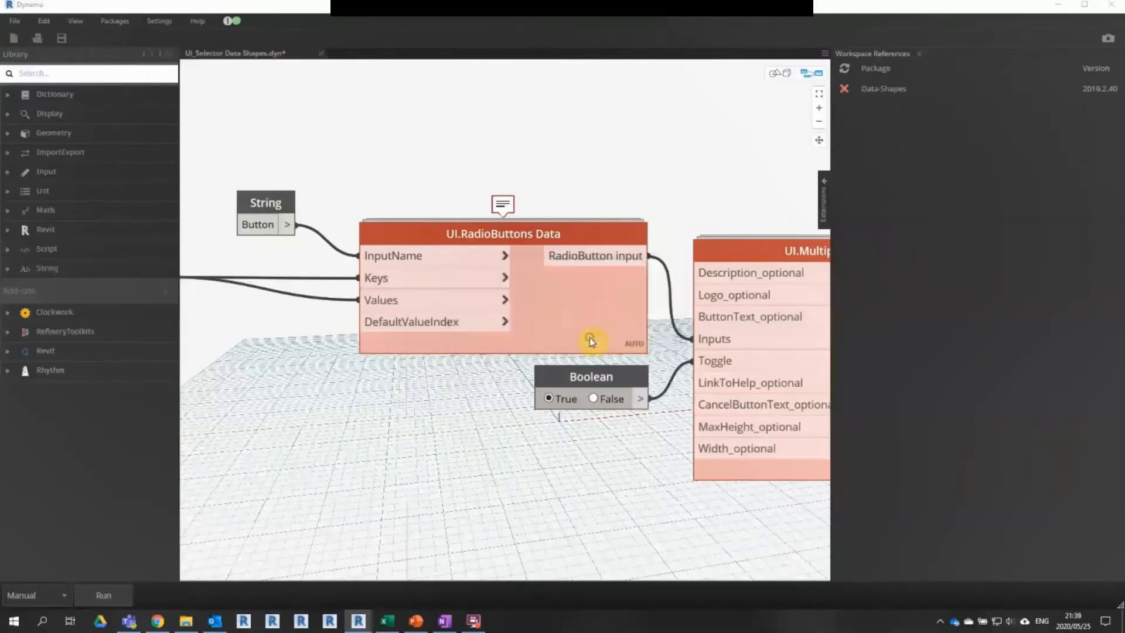
{"action": "left_click", "coordinate": [596, 335]}
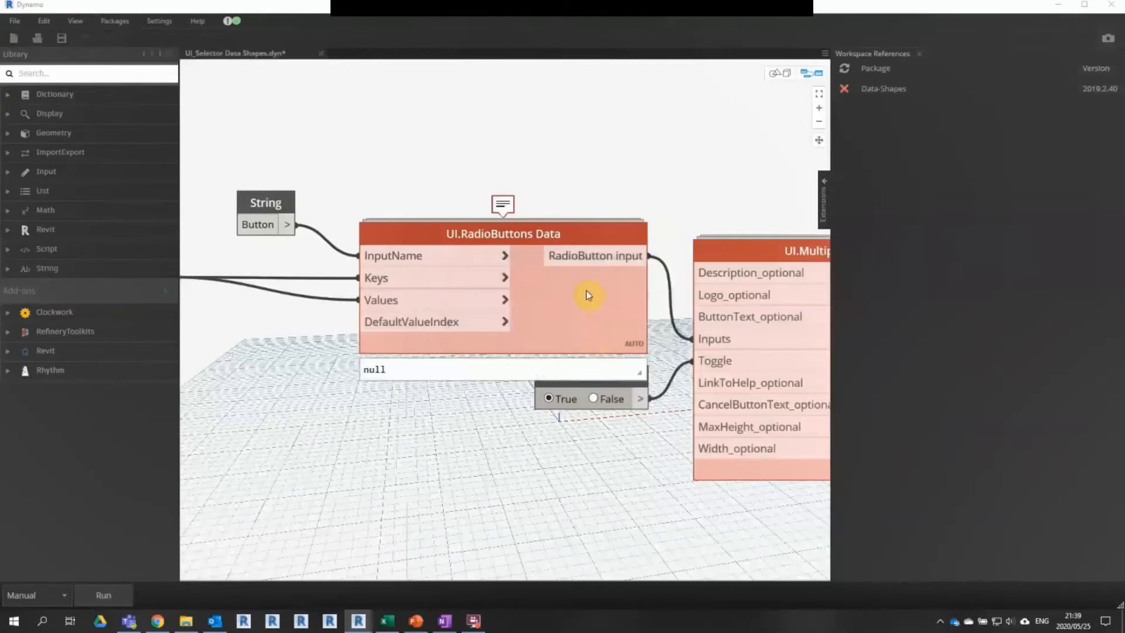